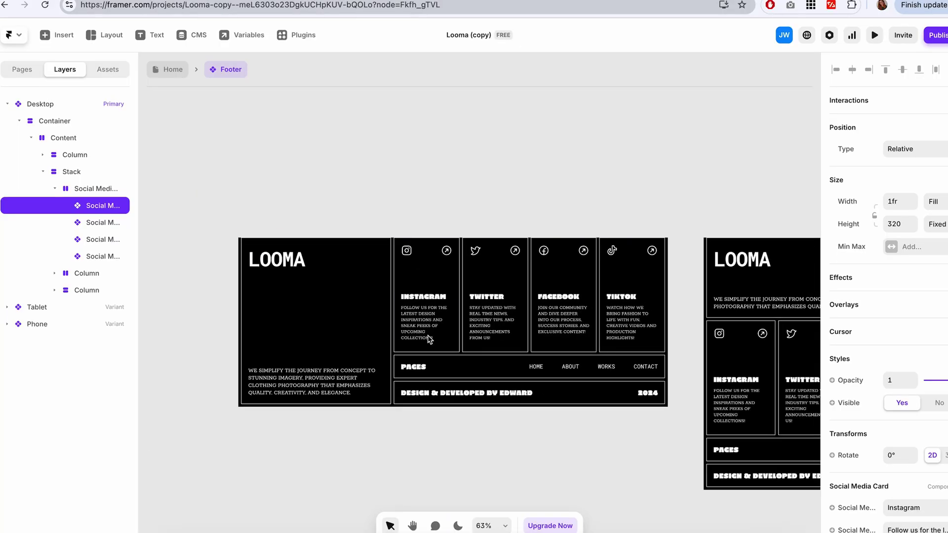
{"action": "scroll", "coordinate": [428, 338], "scroll_direction": "right", "scroll_amount": 3}
{"action": "scroll", "coordinate": [428, 338], "scroll_direction": "right", "scroll_amount": 2}
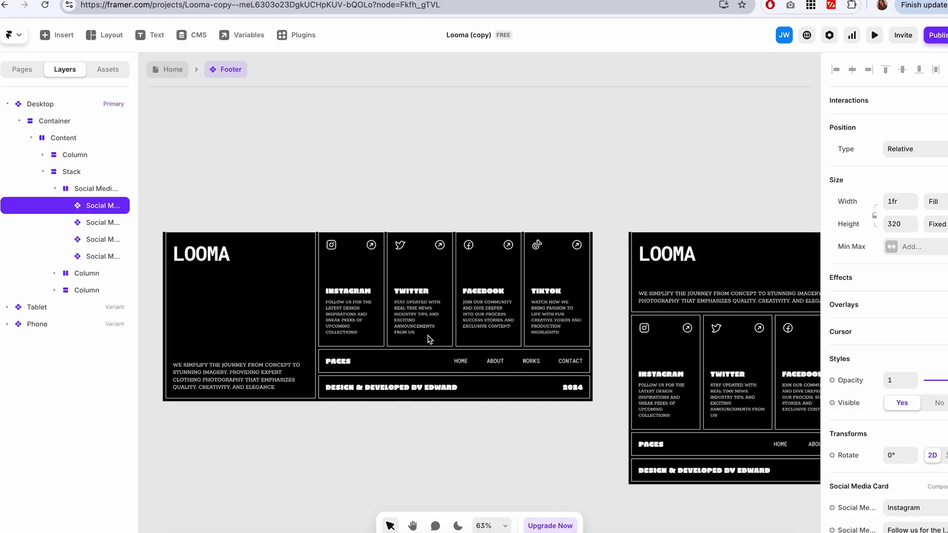
Step: Preview the site, then set the hero heading's font to Risque
{"action": "left_click", "coordinate": [467, 366]}
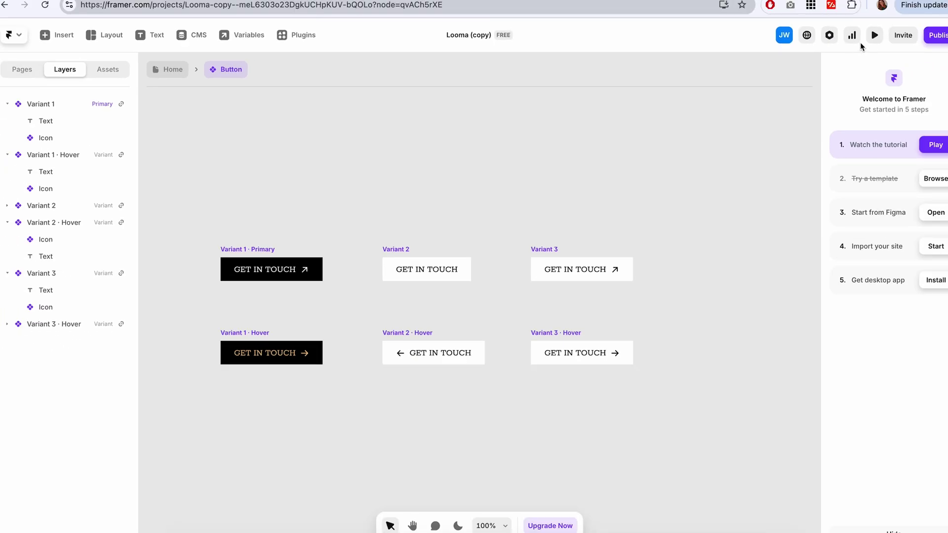
{"action": "left_click", "coordinate": [872, 37]}
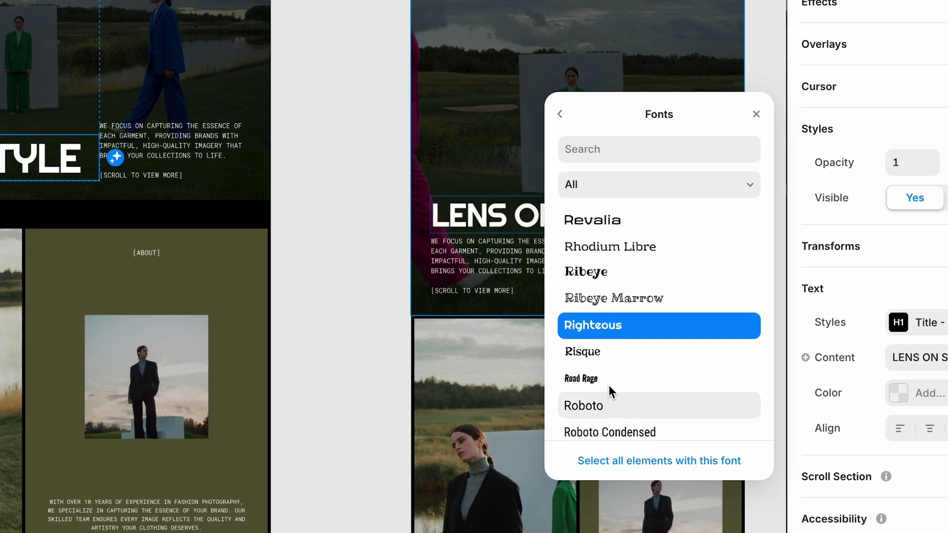
{"action": "left_click", "coordinate": [608, 353]}
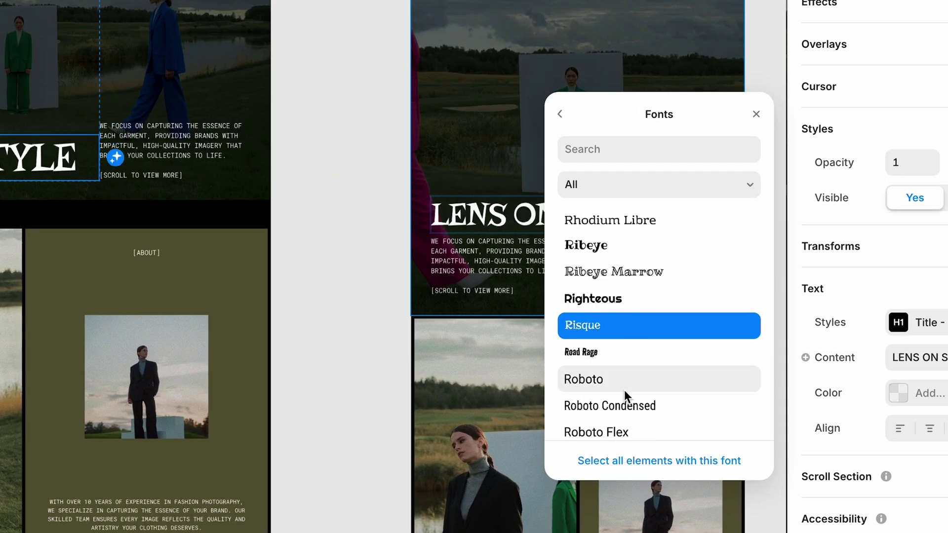
{"action": "scroll", "coordinate": [624, 390], "scroll_direction": "down", "scroll_amount": 3}
{"action": "scroll", "coordinate": [624, 390], "scroll_direction": "down", "scroll_amount": 3}
{"action": "scroll", "coordinate": [624, 390], "scroll_direction": "down", "scroll_amount": 3}
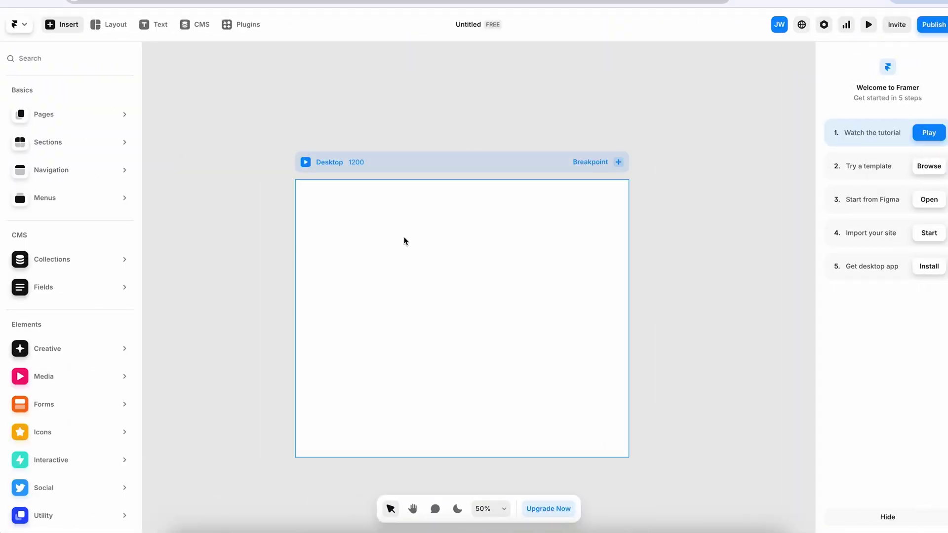
{"action": "mouse_move", "coordinate": [69, 114]}
{"action": "mouse_move", "coordinate": [48, 141]}
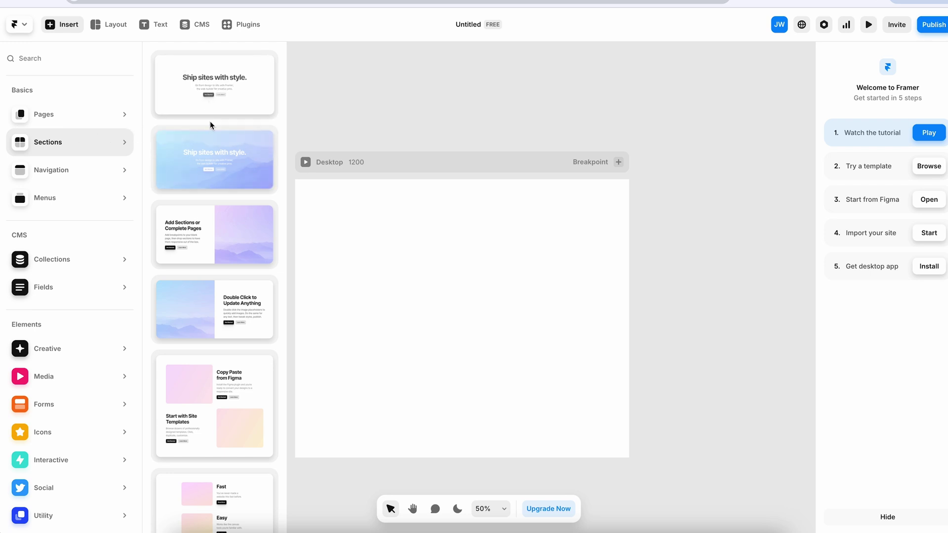
{"action": "scroll", "coordinate": [212, 160], "scroll_direction": "down", "scroll_amount": 4}
{"action": "scroll", "coordinate": [213, 160], "scroll_direction": "down", "scroll_amount": 2}
{"action": "scroll", "coordinate": [213, 163], "scroll_direction": "down", "scroll_amount": 2}
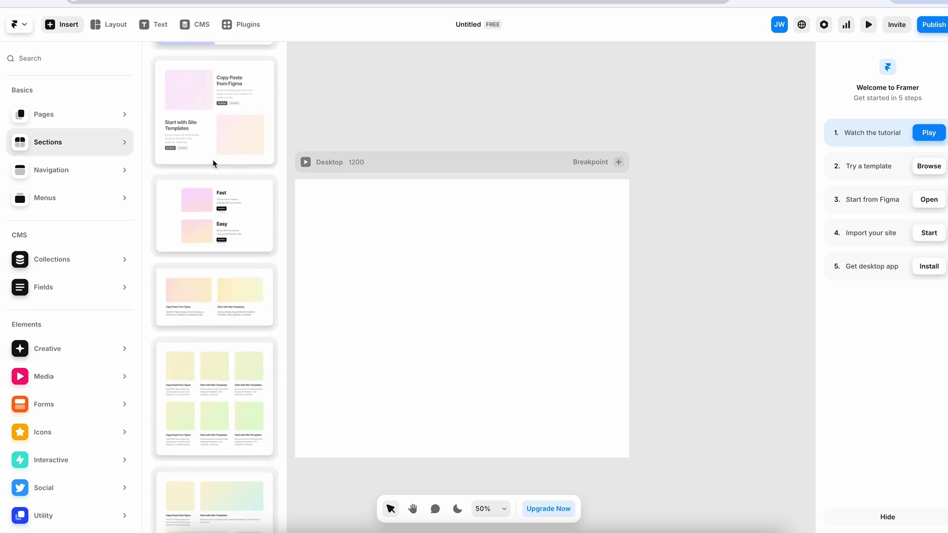
{"action": "scroll", "coordinate": [213, 163], "scroll_direction": "down", "scroll_amount": 1}
{"action": "scroll", "coordinate": [214, 164], "scroll_direction": "down", "scroll_amount": 1}
{"action": "scroll", "coordinate": [214, 162], "scroll_direction": "down", "scroll_amount": 1}
{"action": "scroll", "coordinate": [213, 163], "scroll_direction": "down", "scroll_amount": 2}
{"action": "scroll", "coordinate": [221, 191], "scroll_direction": "down", "scroll_amount": 1}
{"action": "scroll", "coordinate": [221, 192], "scroll_direction": "down", "scroll_amount": 2}
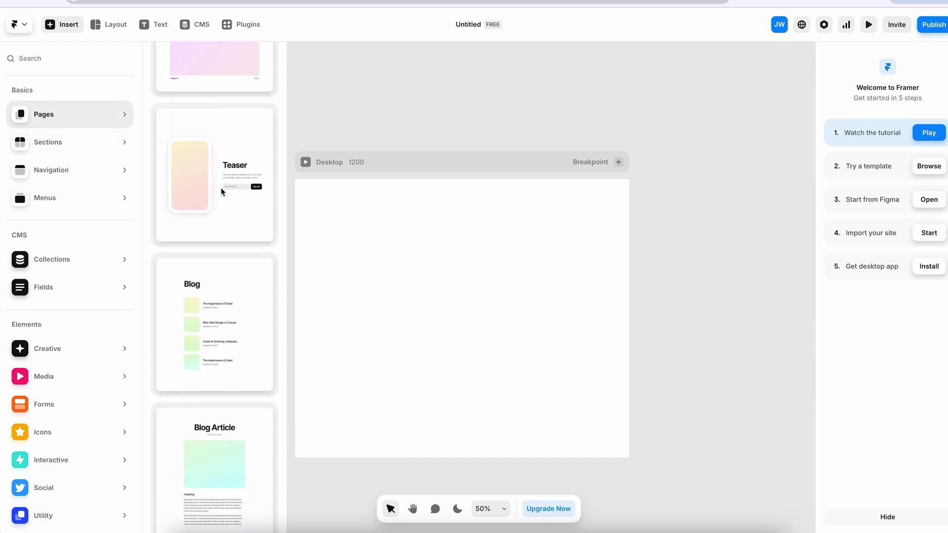
{"action": "scroll", "coordinate": [221, 192], "scroll_direction": "down", "scroll_amount": 1}
{"action": "scroll", "coordinate": [222, 192], "scroll_direction": "down", "scroll_amount": 1}
{"action": "scroll", "coordinate": [221, 191], "scroll_direction": "down", "scroll_amount": 2}
{"action": "scroll", "coordinate": [220, 192], "scroll_direction": "down", "scroll_amount": 1}
{"action": "scroll", "coordinate": [221, 191], "scroll_direction": "down", "scroll_amount": 2}
{"action": "scroll", "coordinate": [221, 191], "scroll_direction": "down", "scroll_amount": 2}
{"action": "scroll", "coordinate": [221, 192], "scroll_direction": "down", "scroll_amount": 2}
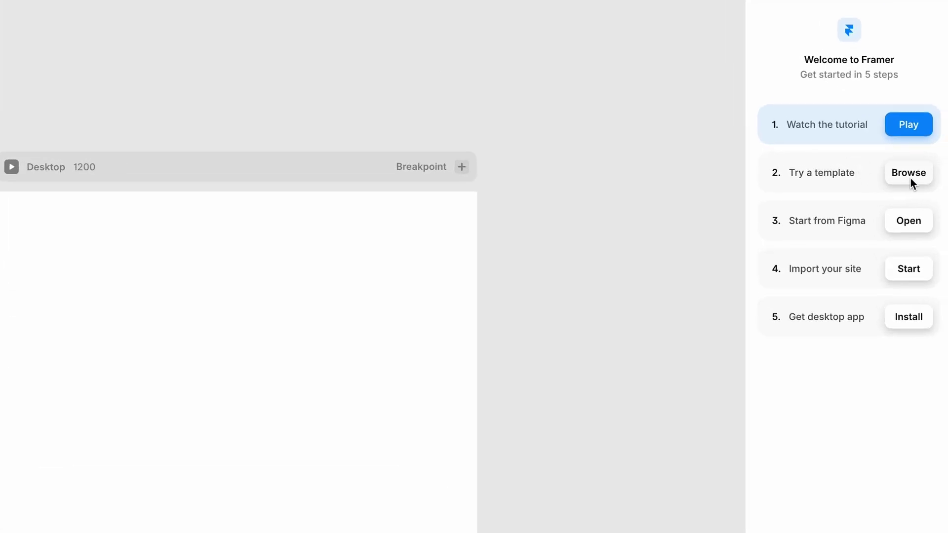
Step: Filter the Marketplace templates to free Photography templates
{"action": "left_click", "coordinate": [908, 174]}
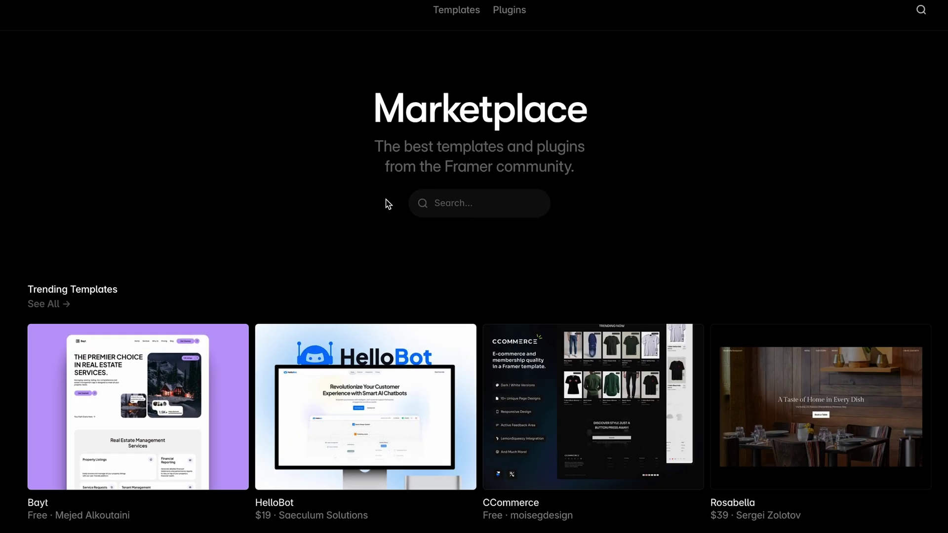
{"action": "scroll", "coordinate": [375, 208], "scroll_direction": "down", "scroll_amount": 2}
{"action": "scroll", "coordinate": [374, 207], "scroll_direction": "up", "scroll_amount": 2}
{"action": "mouse_move", "coordinate": [456, 10]}
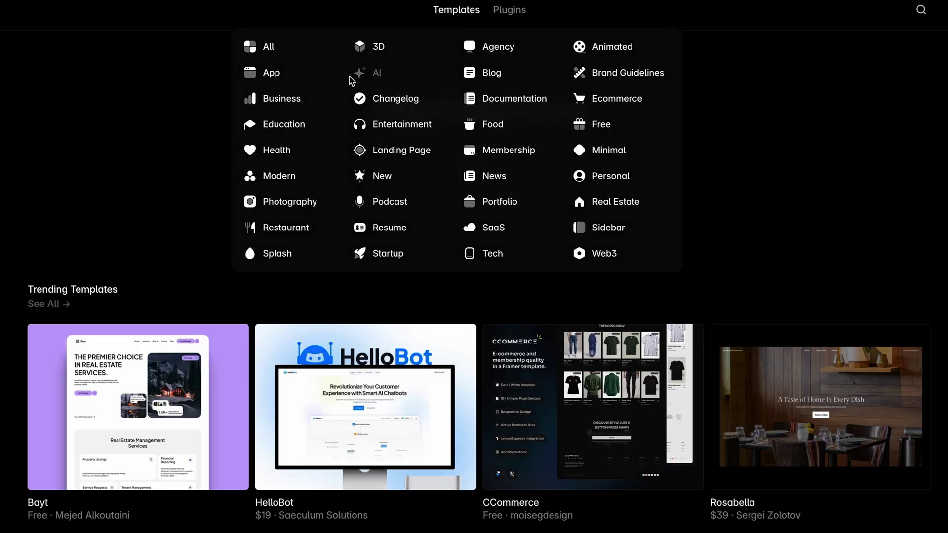
{"action": "left_click", "coordinate": [284, 203]}
{"action": "scroll", "coordinate": [276, 209], "scroll_direction": "down", "scroll_amount": 2}
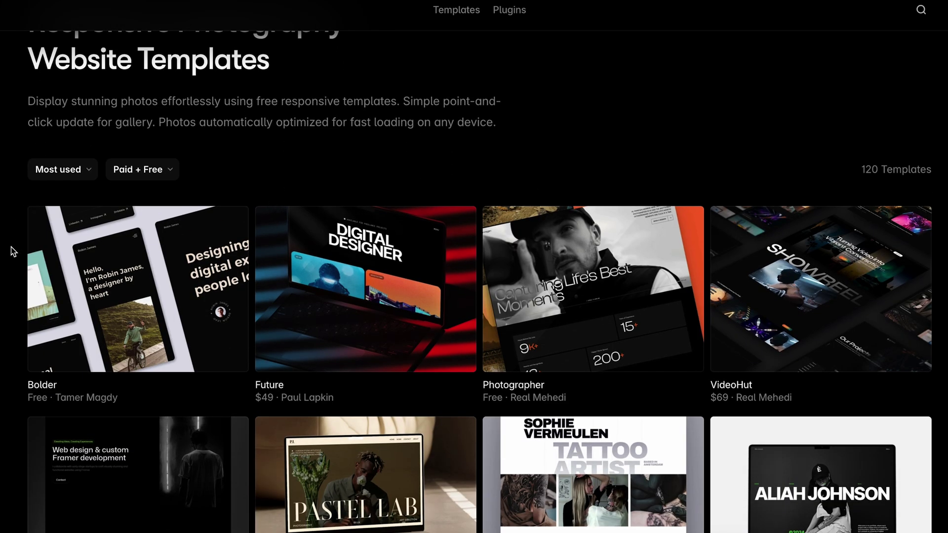
{"action": "left_click", "coordinate": [169, 177]}
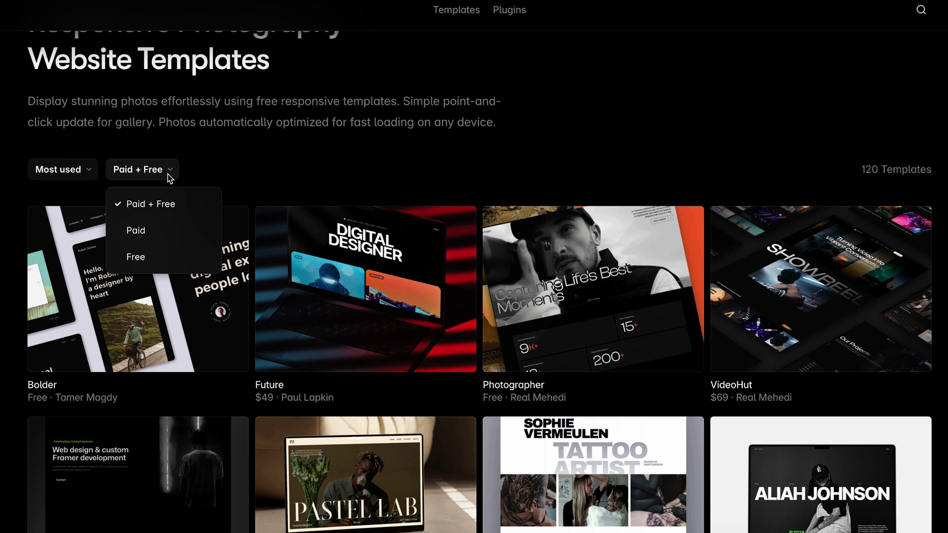
{"action": "left_click", "coordinate": [146, 256]}
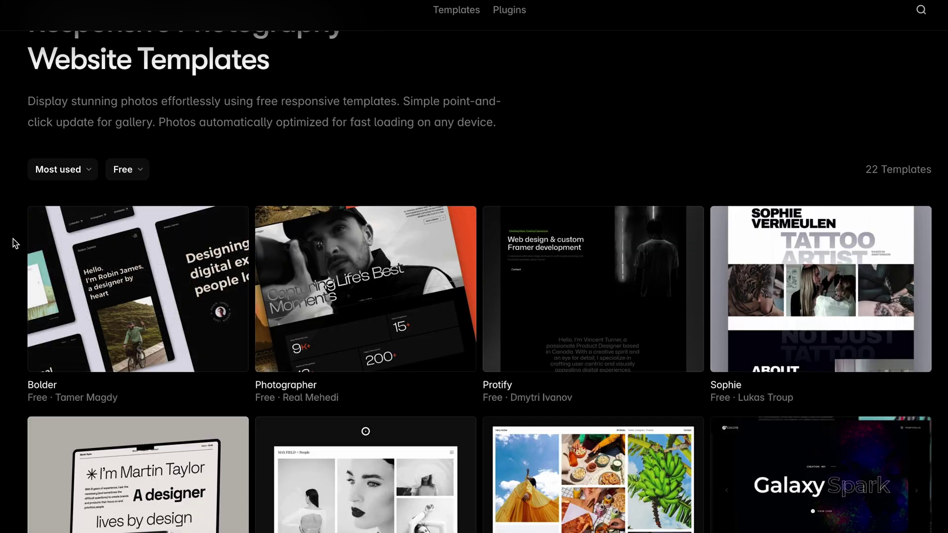
{"action": "scroll", "coordinate": [14, 243], "scroll_direction": "down", "scroll_amount": 3}
{"action": "scroll", "coordinate": [13, 243], "scroll_direction": "down", "scroll_amount": 1}
{"action": "scroll", "coordinate": [10, 242], "scroll_direction": "down", "scroll_amount": 1}
{"action": "scroll", "coordinate": [10, 241], "scroll_direction": "down", "scroll_amount": 3}
{"action": "scroll", "coordinate": [10, 241], "scroll_direction": "down", "scroll_amount": 2}
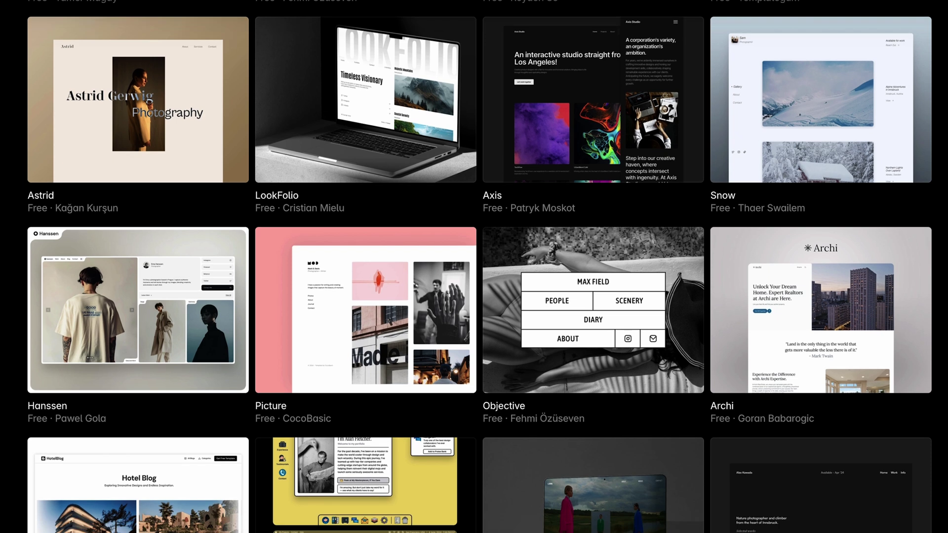
{"action": "scroll", "coordinate": [10, 242], "scroll_direction": "down", "scroll_amount": 1}
{"action": "scroll", "coordinate": [11, 242], "scroll_direction": "down", "scroll_amount": 1}
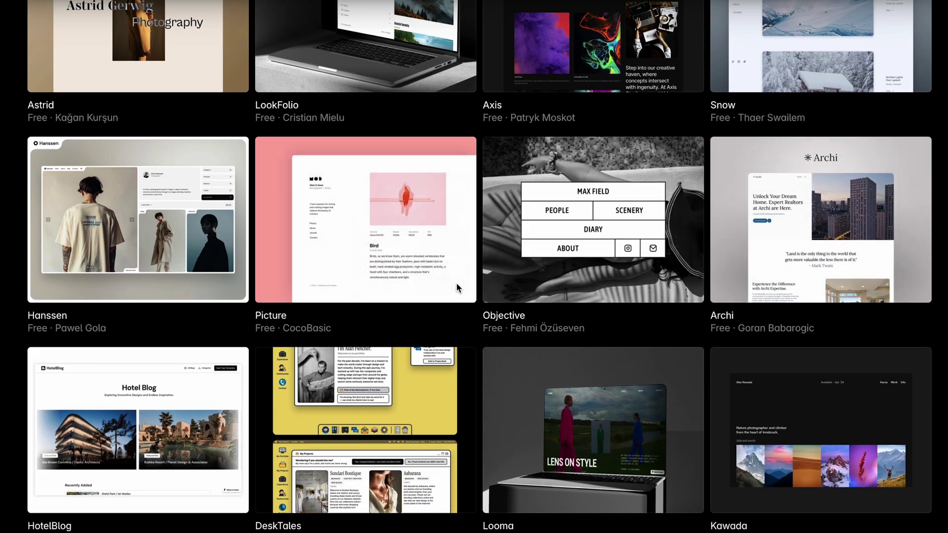
Step: Compare the Picture and DeskTales demos, including DeskTales' Contact window
{"action": "left_click", "coordinate": [428, 273]}
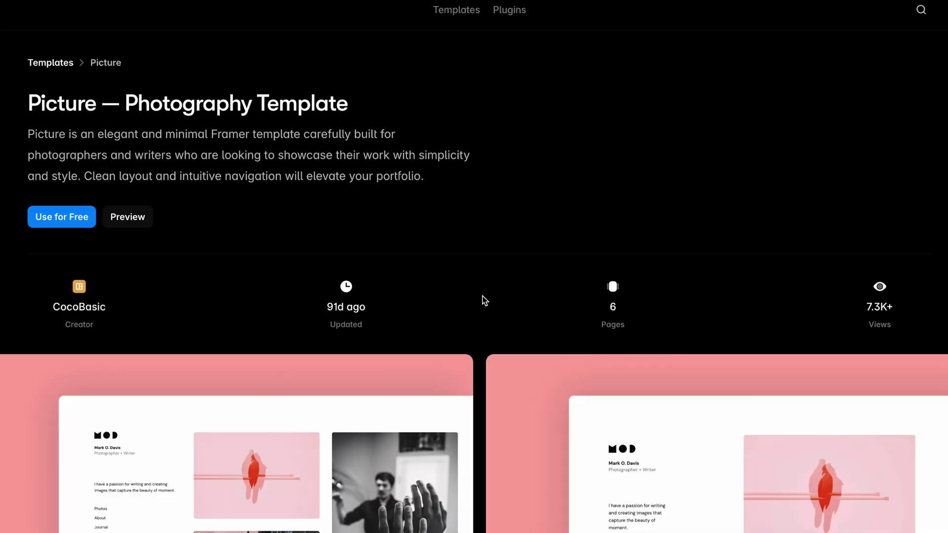
{"action": "scroll", "coordinate": [482, 295], "scroll_direction": "down", "scroll_amount": 2}
{"action": "scroll", "coordinate": [482, 296], "scroll_direction": "down", "scroll_amount": 2}
{"action": "scroll", "coordinate": [482, 296], "scroll_direction": "down", "scroll_amount": 3}
{"action": "scroll", "coordinate": [482, 298], "scroll_direction": "down", "scroll_amount": 2}
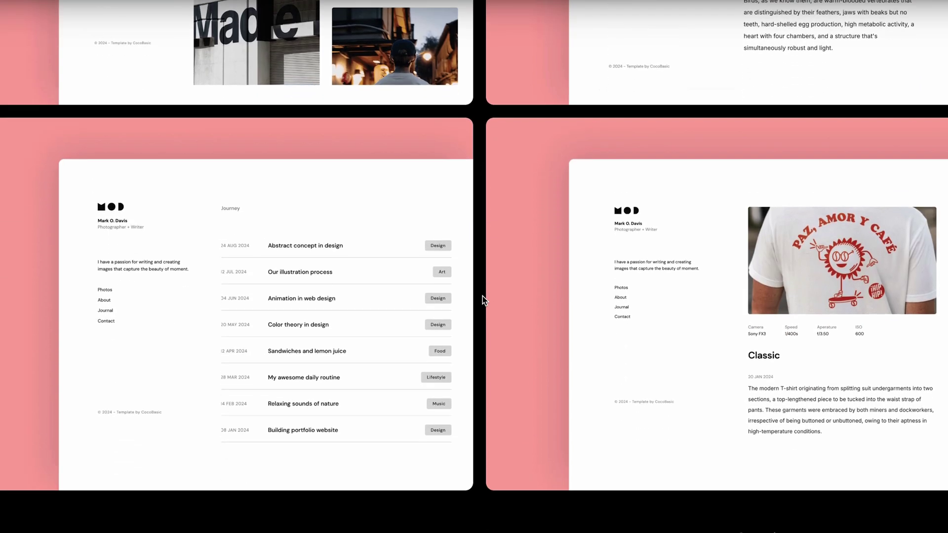
{"action": "key", "text": "Escape"}
{"action": "scroll", "coordinate": [482, 295], "scroll_direction": "down", "scroll_amount": 1}
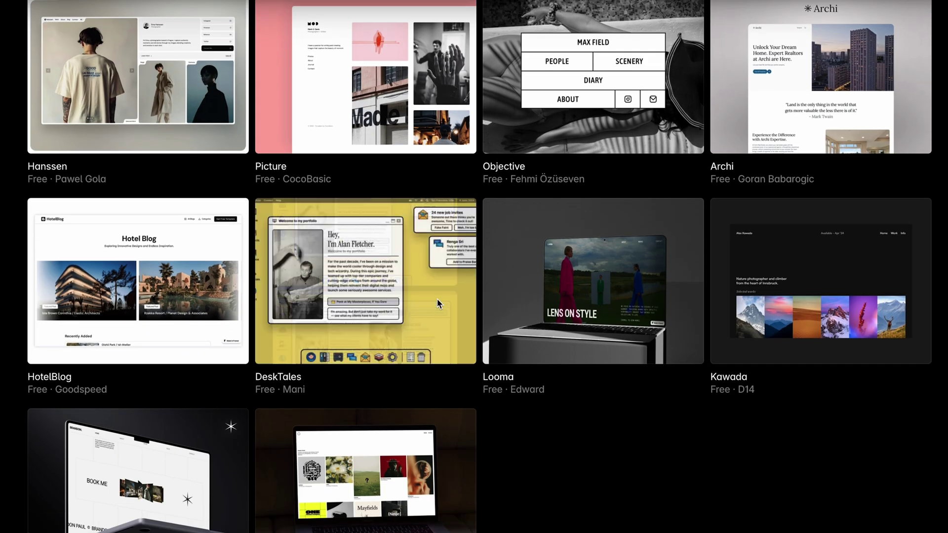
{"action": "left_click", "coordinate": [437, 300]}
{"action": "scroll", "coordinate": [436, 304], "scroll_direction": "down", "scroll_amount": 2}
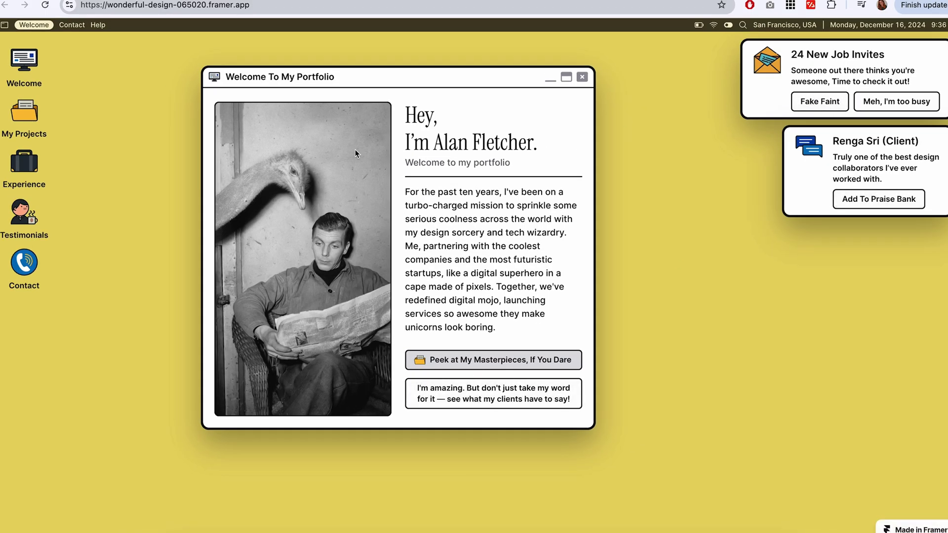
{"action": "left_click", "coordinate": [28, 265]}
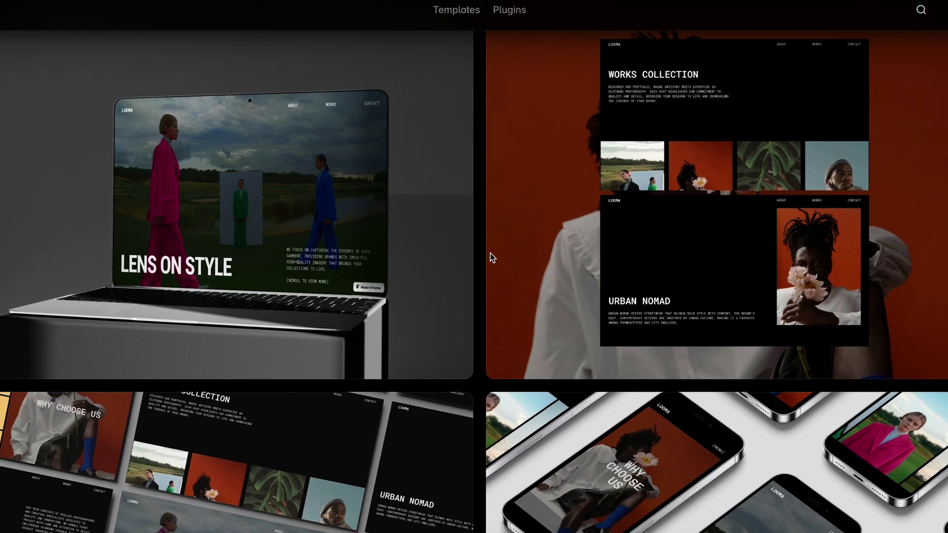
{"action": "scroll", "coordinate": [490, 256], "scroll_direction": "down", "scroll_amount": 2}
{"action": "scroll", "coordinate": [489, 255], "scroll_direction": "down", "scroll_amount": 2}
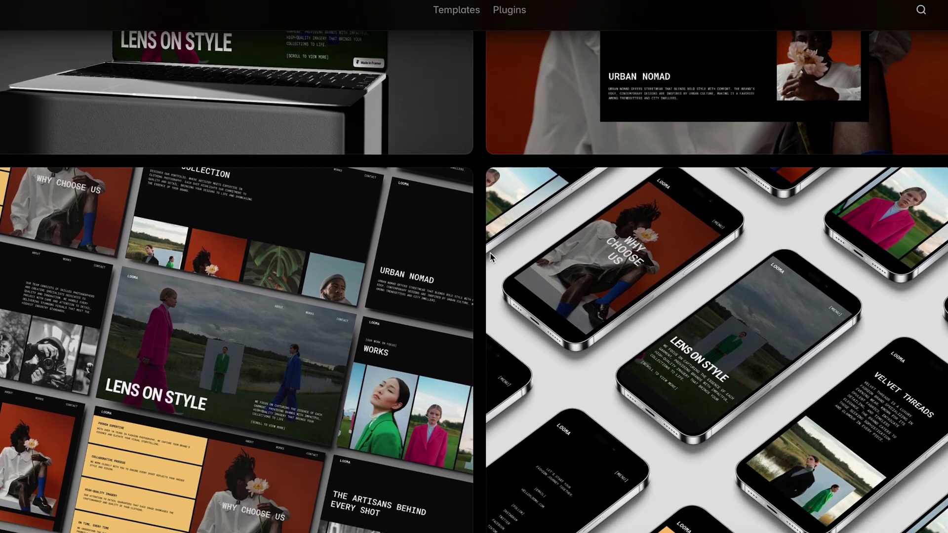
{"action": "scroll", "coordinate": [490, 256], "scroll_direction": "down", "scroll_amount": 2}
{"action": "scroll", "coordinate": [489, 257], "scroll_direction": "up", "scroll_amount": 1}
{"action": "scroll", "coordinate": [489, 257], "scroll_direction": "up", "scroll_amount": 3}
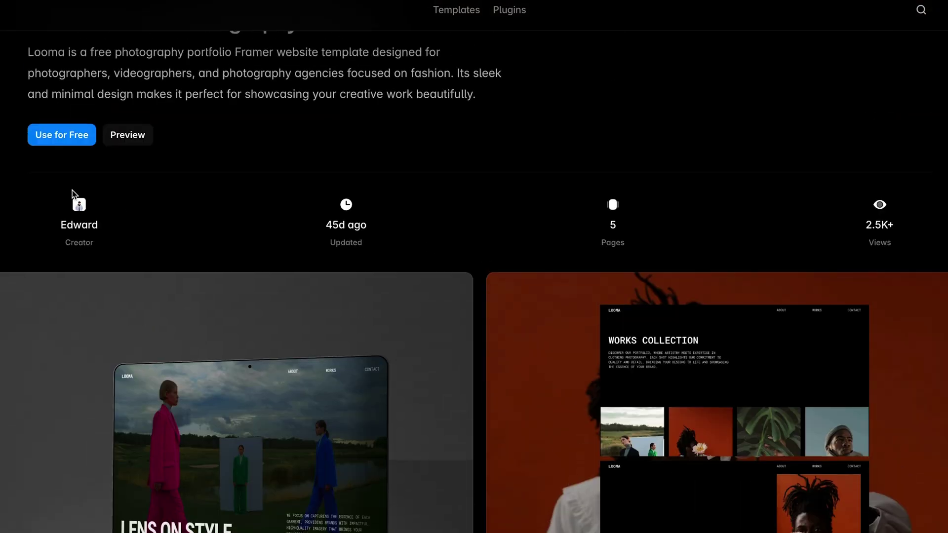
Step: Preview the live Looma demo, then choose Use for Free to reach the remix page
{"action": "left_click", "coordinate": [126, 137]}
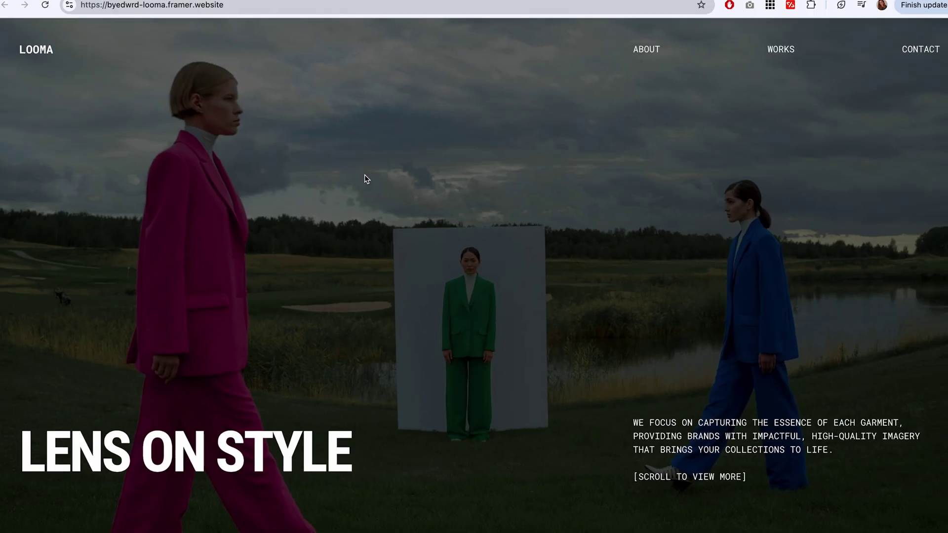
{"action": "scroll", "coordinate": [366, 178], "scroll_direction": "down", "scroll_amount": 1}
{"action": "scroll", "coordinate": [365, 178], "scroll_direction": "down", "scroll_amount": 2}
{"action": "scroll", "coordinate": [365, 179], "scroll_direction": "down", "scroll_amount": 2}
{"action": "scroll", "coordinate": [365, 179], "scroll_direction": "down", "scroll_amount": 2}
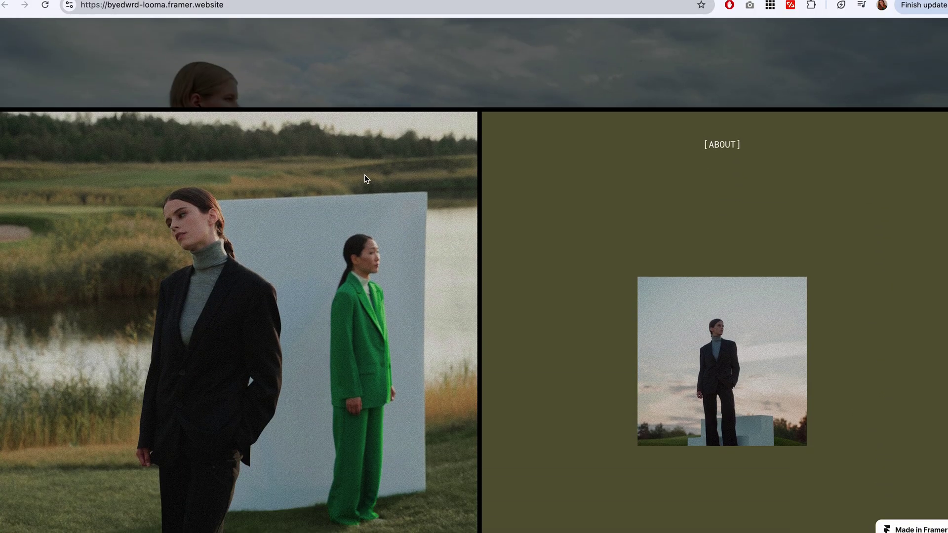
{"action": "scroll", "coordinate": [366, 178], "scroll_direction": "down", "scroll_amount": 2}
{"action": "scroll", "coordinate": [365, 178], "scroll_direction": "down", "scroll_amount": 2}
{"action": "scroll", "coordinate": [365, 178], "scroll_direction": "down", "scroll_amount": 2}
{"action": "scroll", "coordinate": [365, 179], "scroll_direction": "down", "scroll_amount": 2}
{"action": "scroll", "coordinate": [364, 178], "scroll_direction": "down", "scroll_amount": 2}
{"action": "scroll", "coordinate": [364, 178], "scroll_direction": "down", "scroll_amount": 2}
{"action": "scroll", "coordinate": [364, 178], "scroll_direction": "down", "scroll_amount": 1}
{"action": "scroll", "coordinate": [364, 179], "scroll_direction": "down", "scroll_amount": 2}
{"action": "scroll", "coordinate": [365, 178], "scroll_direction": "down", "scroll_amount": 2}
{"action": "scroll", "coordinate": [365, 178], "scroll_direction": "down", "scroll_amount": 2}
{"action": "scroll", "coordinate": [364, 179], "scroll_direction": "down", "scroll_amount": 2}
{"action": "scroll", "coordinate": [364, 178], "scroll_direction": "down", "scroll_amount": 2}
{"action": "scroll", "coordinate": [364, 179], "scroll_direction": "down", "scroll_amount": 2}
{"action": "scroll", "coordinate": [364, 178], "scroll_direction": "up", "scroll_amount": 3}
{"action": "scroll", "coordinate": [364, 178], "scroll_direction": "up", "scroll_amount": 5}
{"action": "key", "text": "ctrl+w"}
{"action": "left_click", "coordinate": [122, 183]}
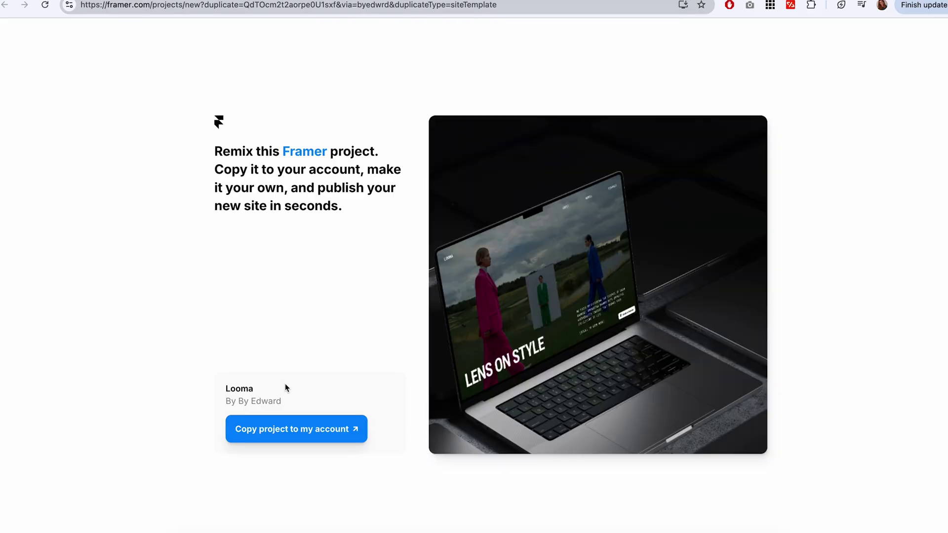
Step: Copy the Looma project into the account as 'Looma (copy)'
{"action": "left_click", "coordinate": [289, 432]}
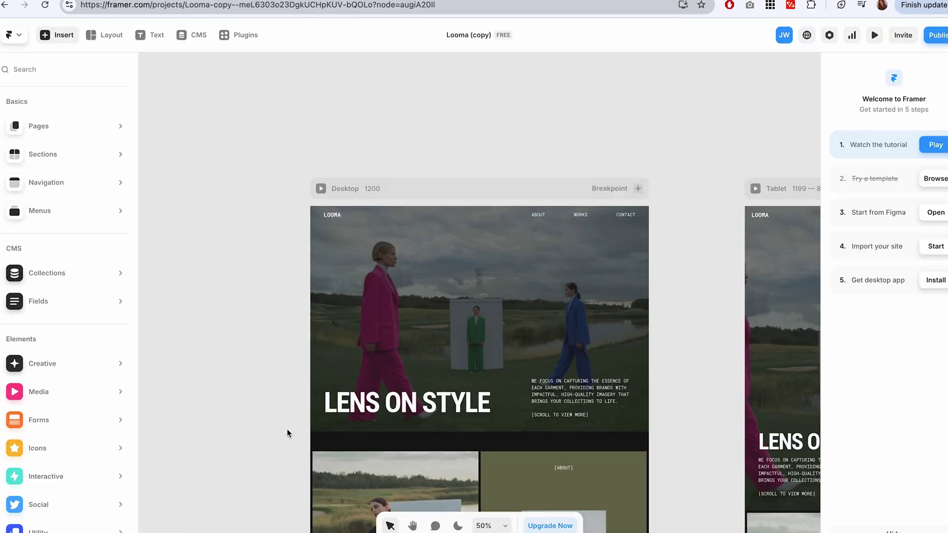
{"action": "scroll", "coordinate": [288, 345], "scroll_direction": "down", "scroll_amount": 3}
{"action": "scroll", "coordinate": [288, 344], "scroll_direction": "right", "scroll_amount": 1}
{"action": "scroll", "coordinate": [288, 345], "scroll_direction": "down", "scroll_amount": 5}
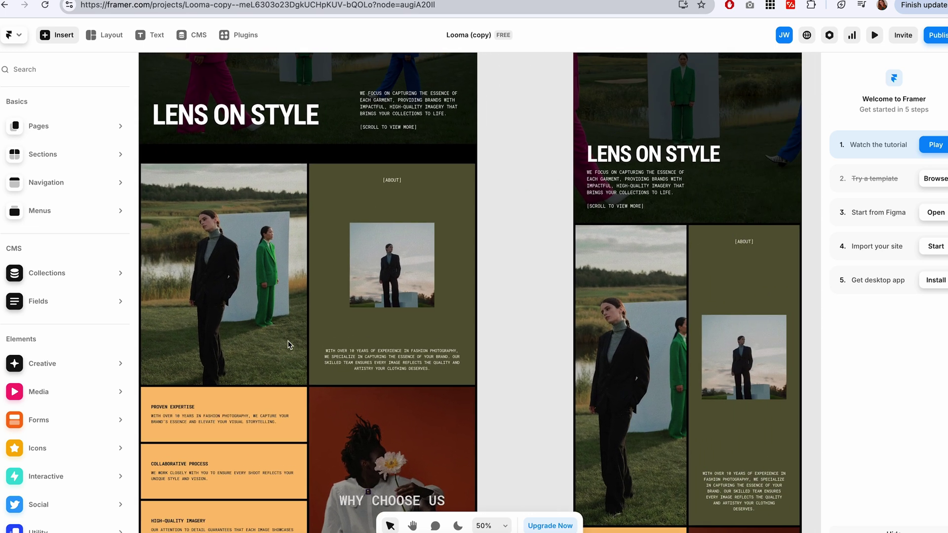
{"action": "scroll", "coordinate": [288, 344], "scroll_direction": "right", "scroll_amount": 10}
{"action": "scroll", "coordinate": [289, 343], "scroll_direction": "up", "scroll_amount": 3}
{"action": "scroll", "coordinate": [289, 344], "scroll_direction": "up", "scroll_amount": 3}
{"action": "scroll", "coordinate": [289, 344], "scroll_direction": "left", "scroll_amount": 3}
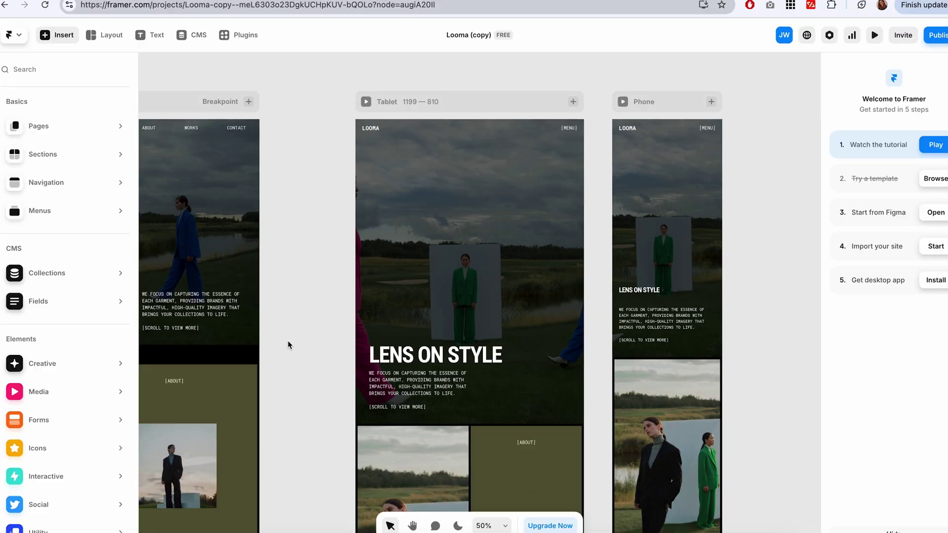
{"action": "scroll", "coordinate": [289, 344], "scroll_direction": "left", "scroll_amount": 5}
{"action": "scroll", "coordinate": [289, 344], "scroll_direction": "left", "scroll_amount": 3}
{"action": "scroll", "coordinate": [289, 345], "scroll_direction": "down", "scroll_amount": 1}
{"action": "scroll", "coordinate": [289, 344], "scroll_direction": "down", "scroll_amount": 2}
{"action": "scroll", "coordinate": [288, 345], "scroll_direction": "right", "scroll_amount": 1}
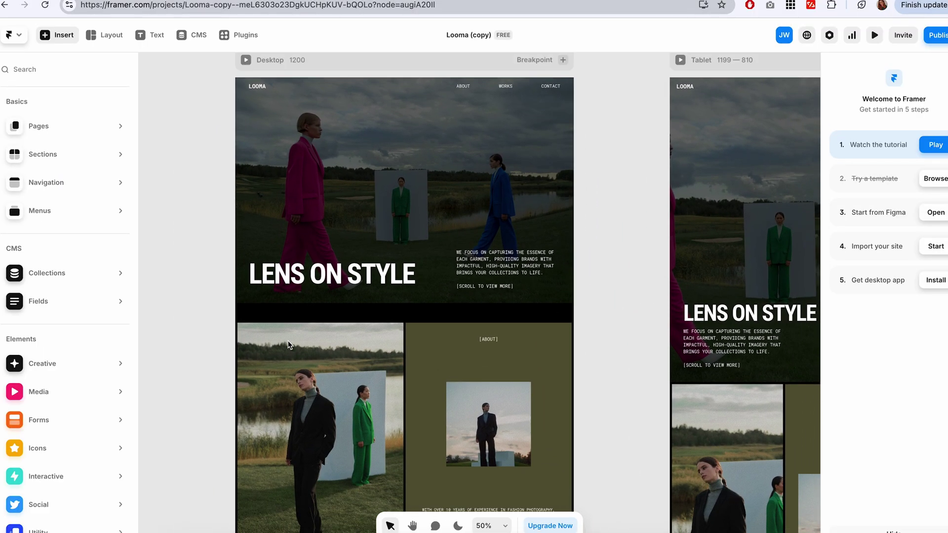
Step: Select LENS ON STYLE under Hero > Container > Column > Big Title and list its text styles
{"action": "left_click", "coordinate": [538, 216]}
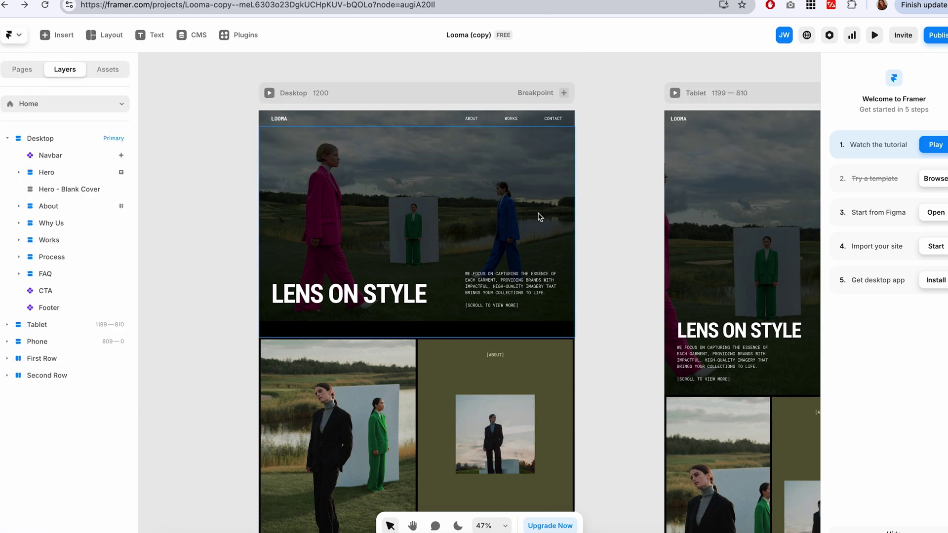
{"action": "scroll", "coordinate": [522, 251], "scroll_direction": "down", "scroll_amount": 3}
{"action": "scroll", "coordinate": [522, 251], "scroll_direction": "down", "scroll_amount": 1}
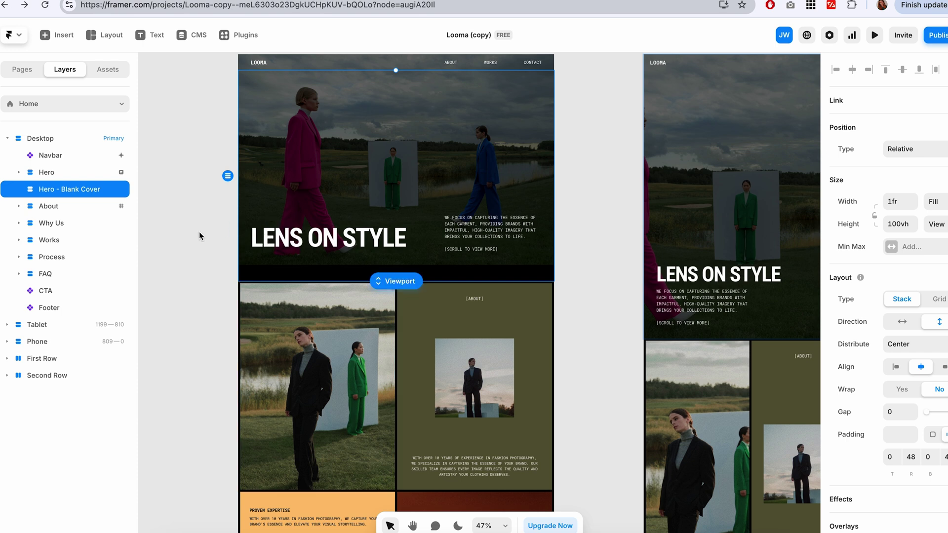
{"action": "left_click", "coordinate": [36, 173]}
{"action": "left_click", "coordinate": [20, 172]}
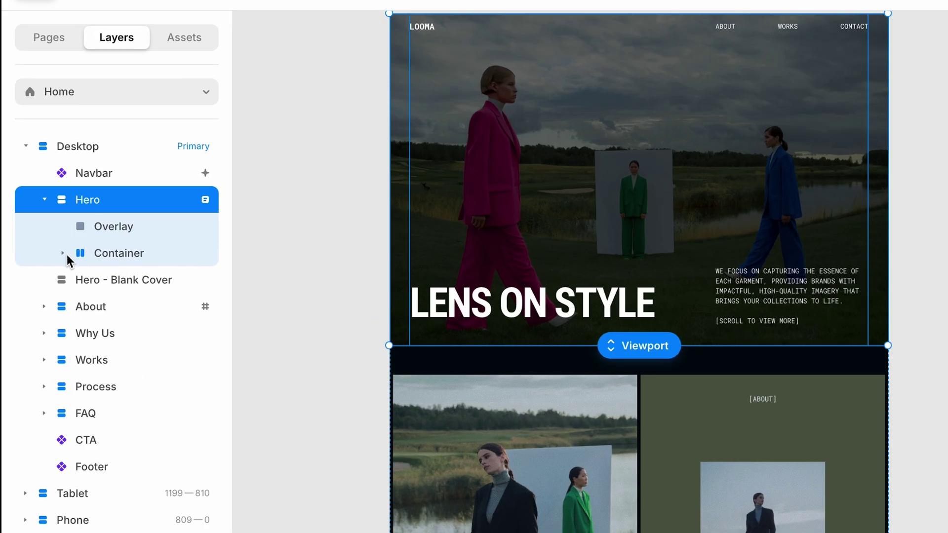
{"action": "left_click", "coordinate": [32, 207]}
{"action": "left_click", "coordinate": [42, 223]}
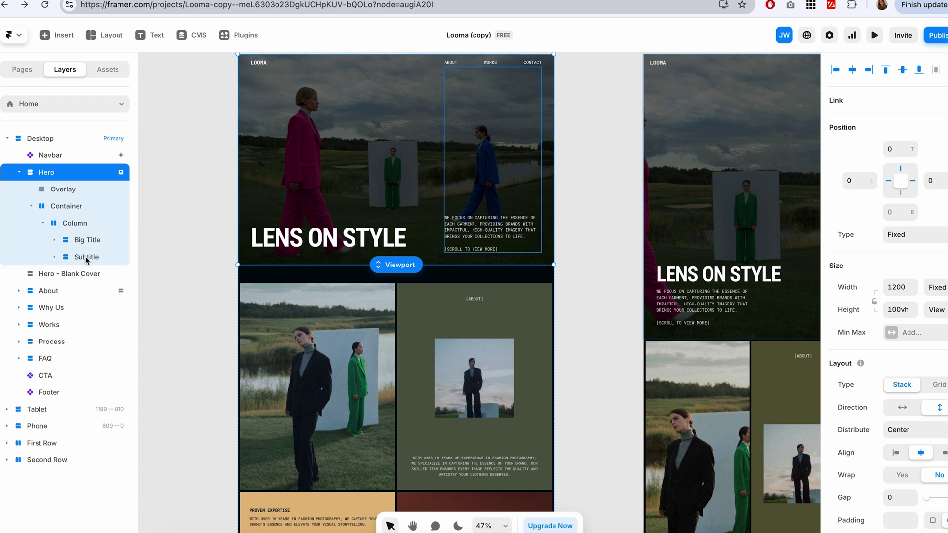
{"action": "left_click", "coordinate": [83, 242]}
{"action": "left_click", "coordinate": [53, 242]}
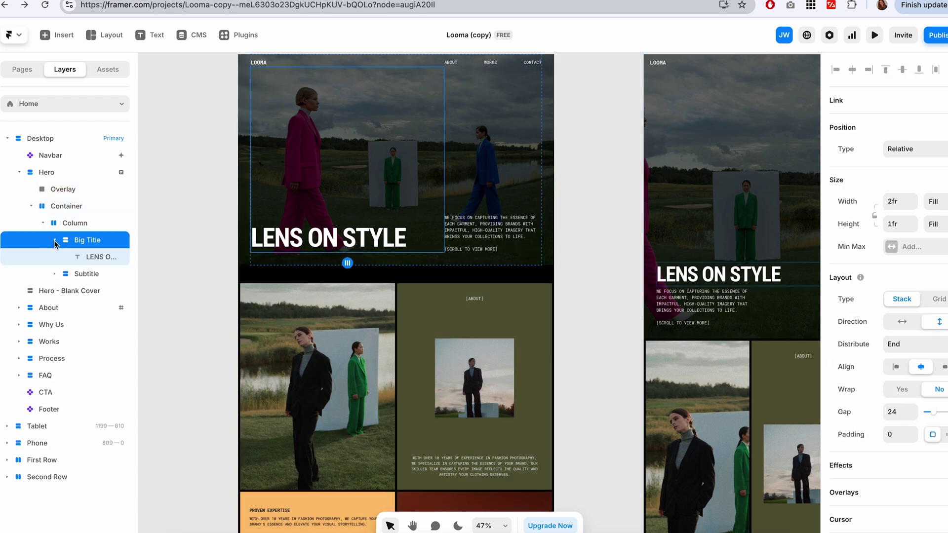
{"action": "left_click", "coordinate": [94, 259]}
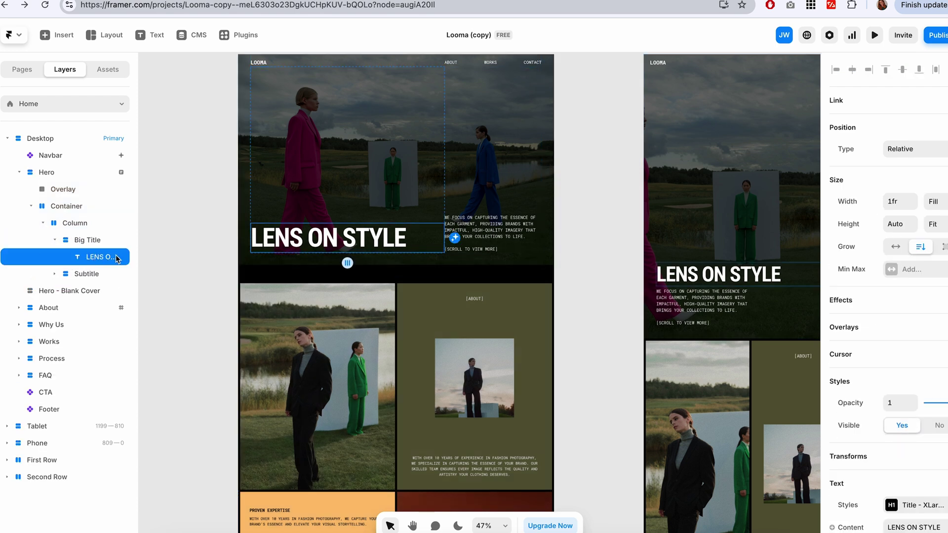
{"action": "scroll", "coordinate": [596, 299], "scroll_direction": "right", "scroll_amount": 3}
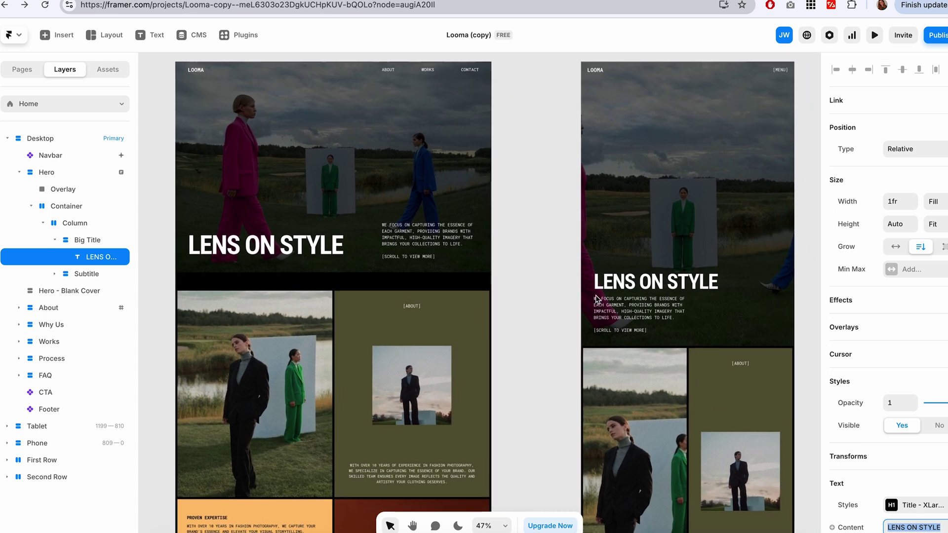
{"action": "scroll", "coordinate": [911, 528], "scroll_direction": "down", "scroll_amount": 5}
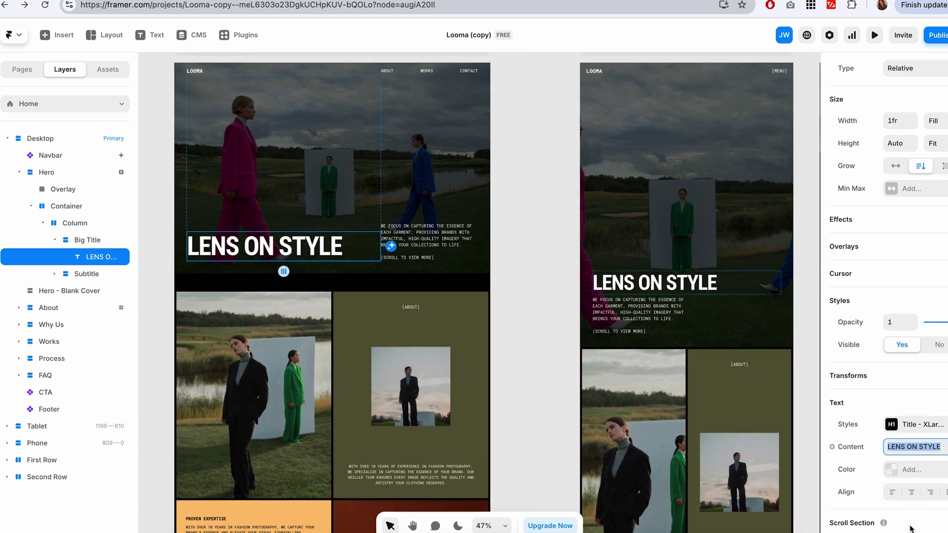
{"action": "left_click", "coordinate": [899, 353]}
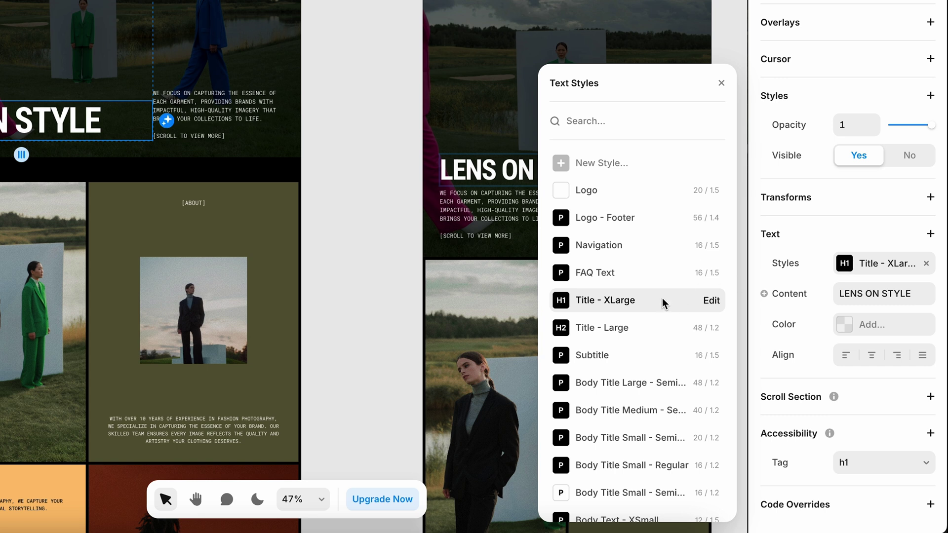
Step: Try another font in the Title - XLarge style, keeping the letter case unchanged
{"action": "left_click", "coordinate": [711, 300]}
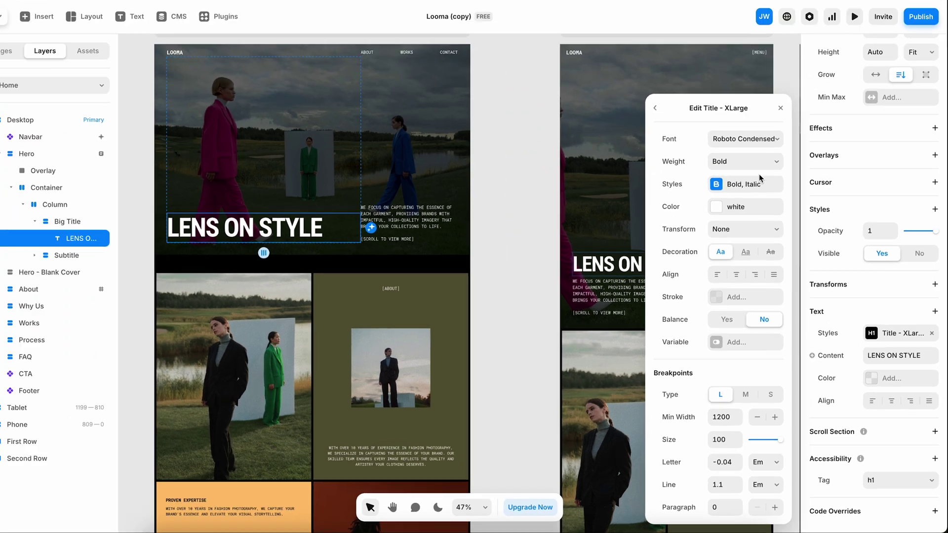
{"action": "left_click", "coordinate": [766, 142]}
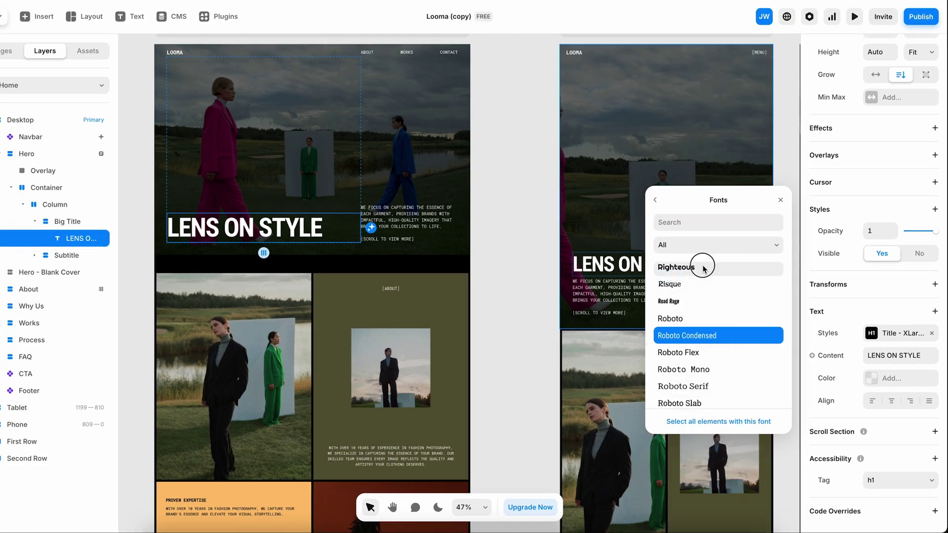
{"action": "left_click", "coordinate": [685, 267]}
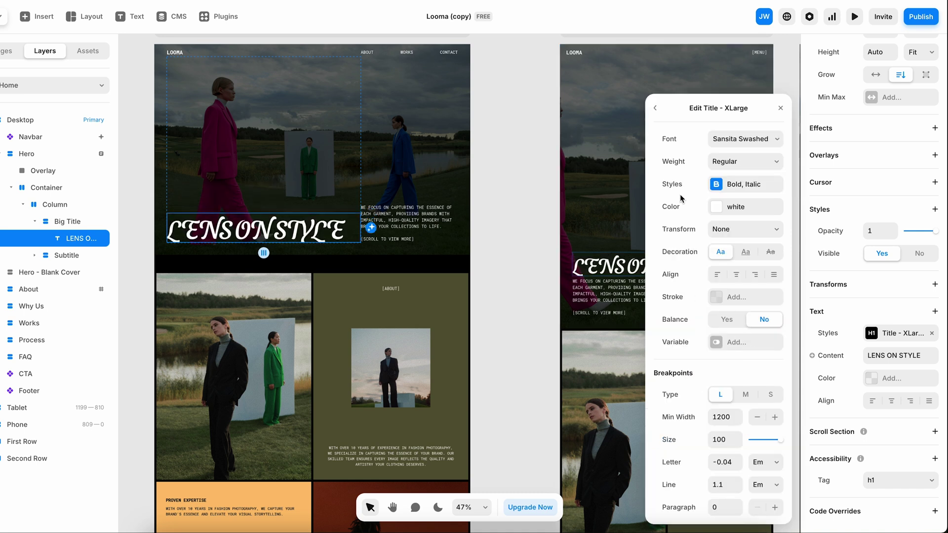
{"action": "left_click", "coordinate": [744, 235]}
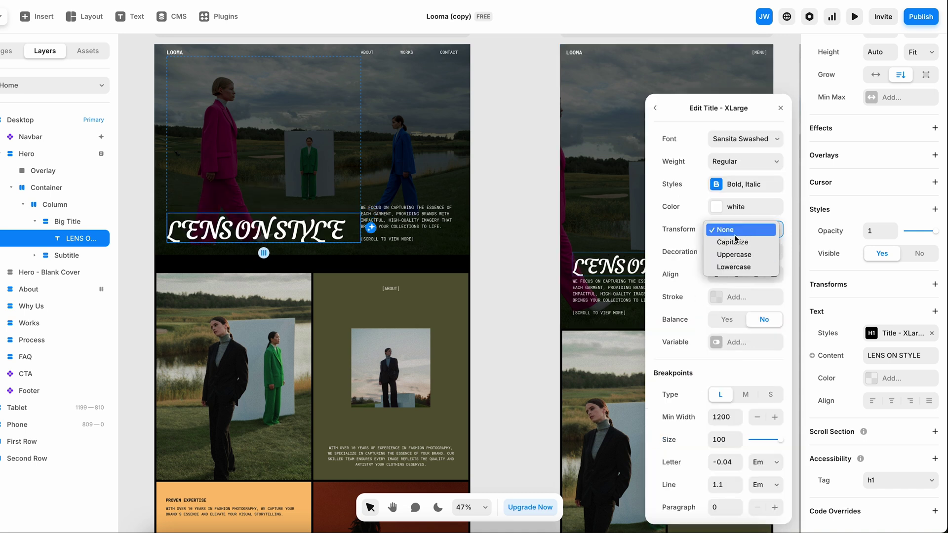
{"action": "left_click", "coordinate": [834, 262]}
Step: Change the headline to 'Makeup That Feels Like You' and set Title - XLarge to Erica One
{"action": "left_click", "coordinate": [892, 360]}
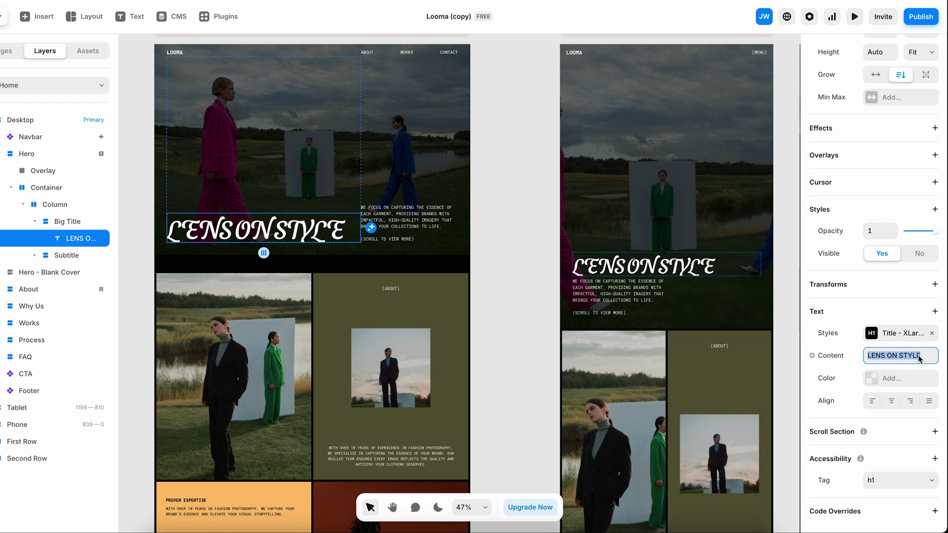
{"action": "type", "text": "Make"}
{"action": "type", "text": "up That Feels Like You"}
{"action": "left_click", "coordinate": [900, 332]}
{"action": "left_click", "coordinate": [773, 359]}
{"action": "left_click", "coordinate": [761, 80]}
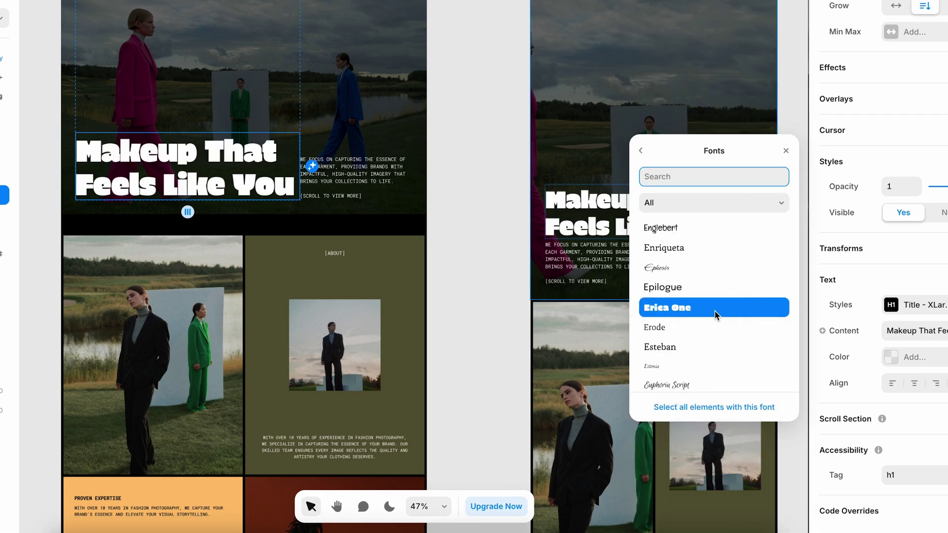
Step: Give the hero subtitle's Subtitle text style a new font
{"action": "left_click", "coordinate": [640, 152]}
{"action": "left_click", "coordinate": [70, 342]}
{"action": "left_click", "coordinate": [109, 308]}
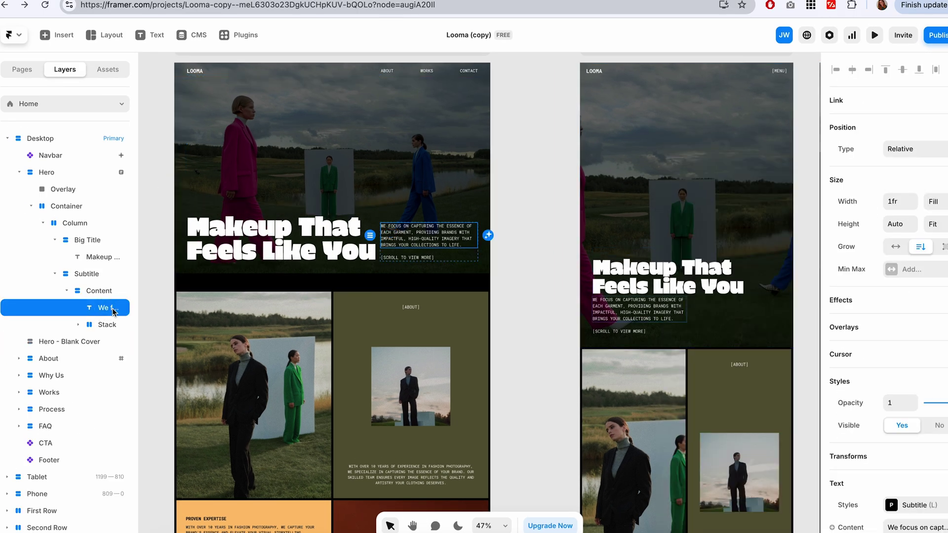
{"action": "left_click", "coordinate": [914, 505]}
{"action": "left_click", "coordinate": [770, 400]}
{"action": "left_click", "coordinate": [741, 155]}
{"action": "left_click", "coordinate": [734, 360]}
Step: Rewrite the hero subtitle wording, fixing a misspelling, and select ARTISTRY
{"action": "left_click", "coordinate": [675, 218]}
{"action": "type", "text": "THAT HIGHTLIGH"}
{"action": "key", "text": "BackSpace"}
{"action": "key", "text": "BackSpace"}
{"action": "key", "text": "BackSpace"}
{"action": "type", "text": "LIGHTS YOUR NATURAL BEAUTY"}
{"action": "key", "text": "Escape"}
{"action": "scroll", "coordinate": [716, 359], "scroll_direction": "down", "scroll_amount": 5}
{"action": "scroll", "coordinate": [571, 324], "scroll_direction": "down", "scroll_amount": 2}
{"action": "scroll", "coordinate": [571, 324], "scroll_direction": "up", "scroll_amount": 5}
{"action": "double_click", "coordinate": [516, 122]}
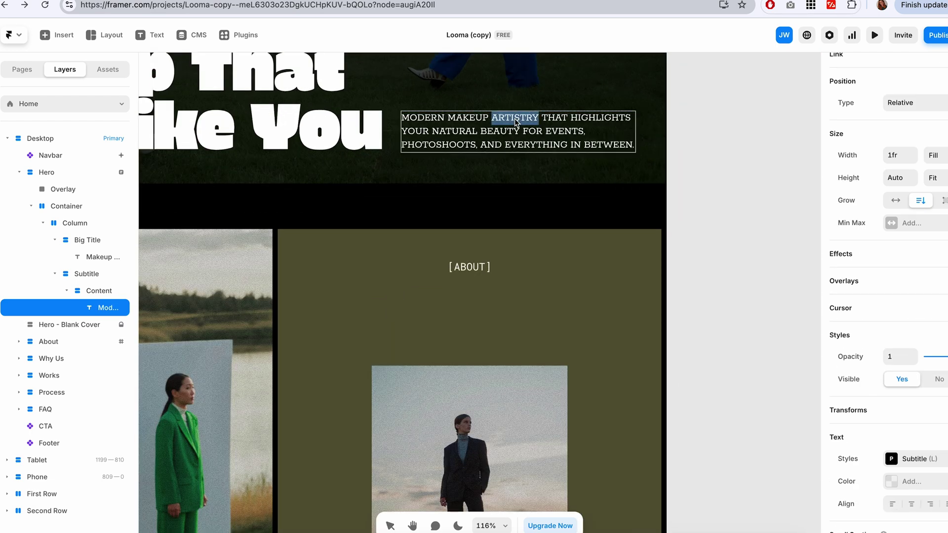
{"action": "scroll", "coordinate": [517, 123], "scroll_direction": "down", "scroll_amount": 5}
{"action": "scroll", "coordinate": [401, 345], "scroll_direction": "up", "scroll_amount": 3}
Step: Set the About paragraph's body text style to Rokkitt
{"action": "left_click", "coordinate": [402, 345]}
{"action": "scroll", "coordinate": [402, 345], "scroll_direction": "down", "scroll_amount": 5}
{"action": "left_click", "coordinate": [548, 409]}
{"action": "left_click", "coordinate": [922, 505]}
{"action": "left_click", "coordinate": [793, 484]}
{"action": "scroll", "coordinate": [713, 371], "scroll_direction": "down", "scroll_amount": 3}
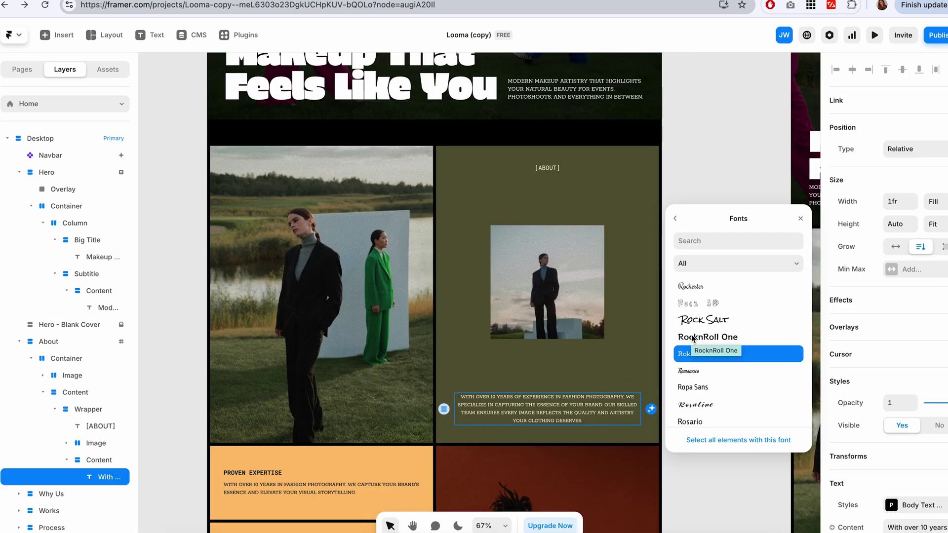
{"action": "left_click", "coordinate": [693, 355]}
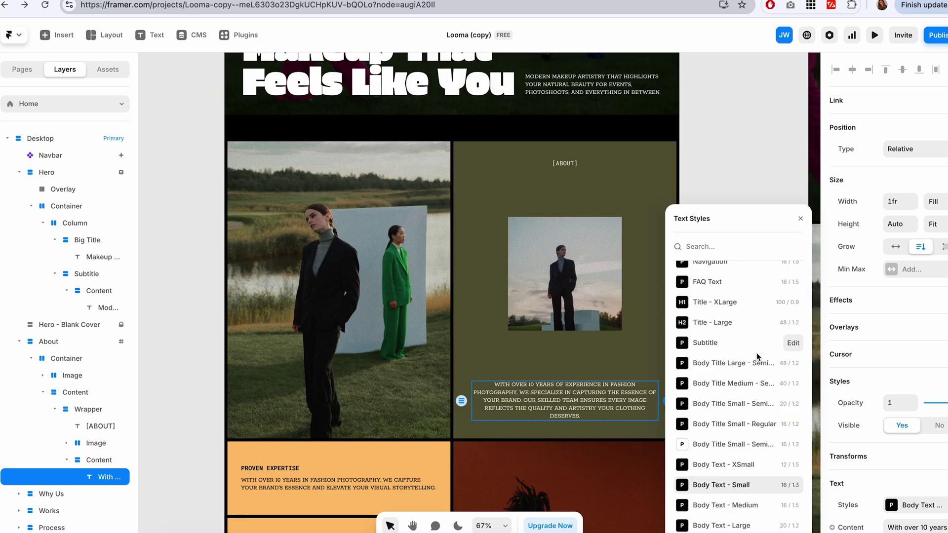
{"action": "scroll", "coordinate": [554, 402], "scroll_direction": "down", "scroll_amount": 3}
Step: Set the Proven Expertise feature titles' text style to Rokkitt
{"action": "left_click", "coordinate": [244, 376]}
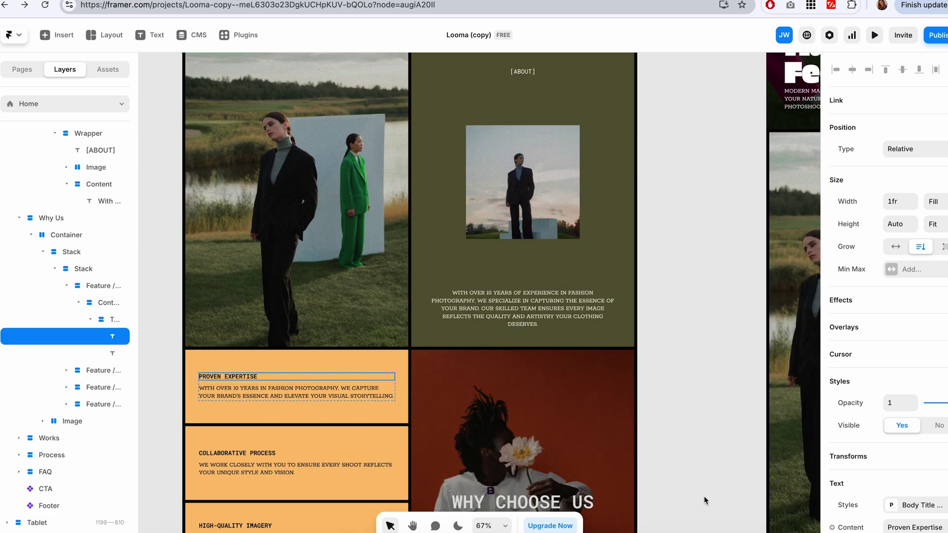
{"action": "left_click", "coordinate": [919, 505]}
{"action": "left_click", "coordinate": [765, 157]}
{"action": "scroll", "coordinate": [722, 378], "scroll_direction": "down", "scroll_amount": 1}
{"action": "left_click", "coordinate": [721, 378]}
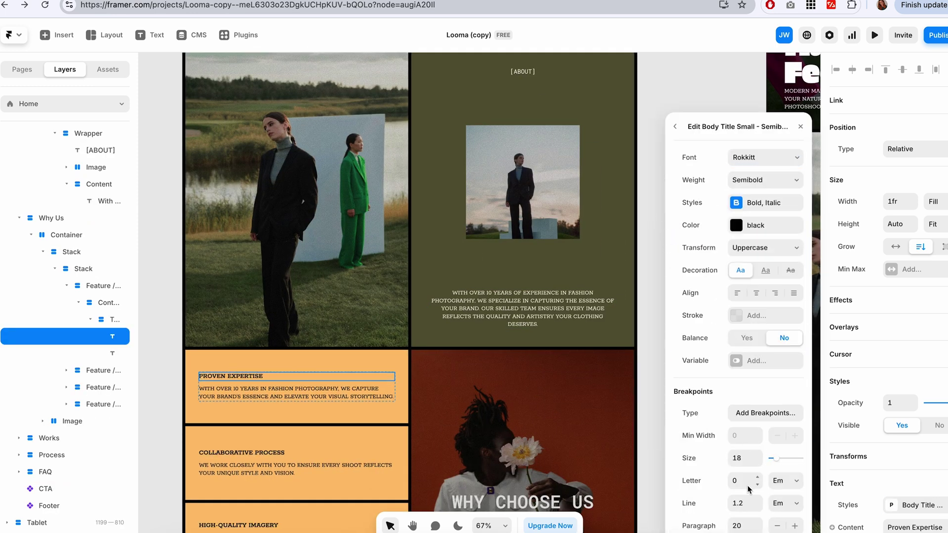
{"action": "left_click", "coordinate": [648, 341]}
{"action": "scroll", "coordinate": [519, 334], "scroll_direction": "down", "scroll_amount": 5}
Step: Give the WHY CHOOSE US heading a bold display font
{"action": "left_click", "coordinate": [523, 293]}
{"action": "left_click", "coordinate": [918, 417]}
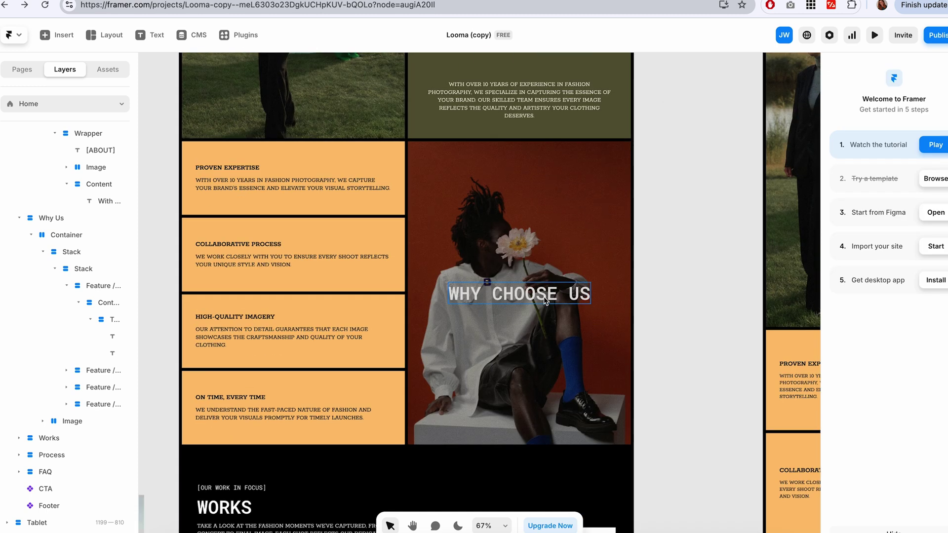
{"action": "left_click", "coordinate": [785, 396]}
{"action": "type", "text": "ela"}
{"action": "left_click", "coordinate": [700, 288]}
Step: Set the WORKS heading's Body Title Large style to Erica One
{"action": "left_click", "coordinate": [225, 507]}
{"action": "left_click", "coordinate": [918, 529]}
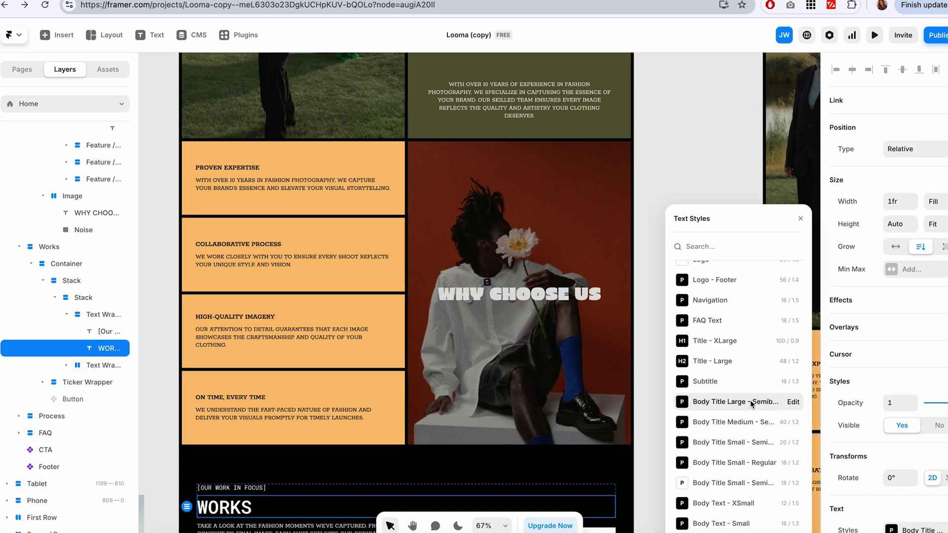
{"action": "left_click", "coordinate": [793, 402]}
{"action": "left_click", "coordinate": [765, 162]}
{"action": "scroll", "coordinate": [588, 470], "scroll_direction": "down", "scroll_amount": 3}
{"action": "type", "text": "eri"}
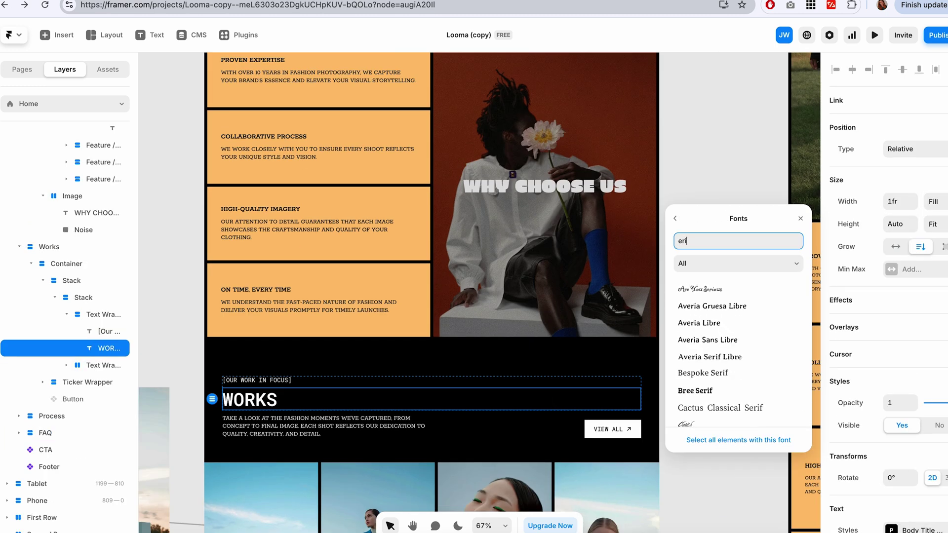
{"action": "type", "text": "c"}
{"action": "left_click", "coordinate": [698, 289]}
Step: Bring up font choices for the [OUR WORK IN FOCUS] label's text style
{"action": "left_click", "coordinate": [259, 380]}
{"action": "scroll", "coordinate": [881, 334], "scroll_direction": "down", "scroll_amount": 3}
{"action": "left_click", "coordinate": [917, 424]}
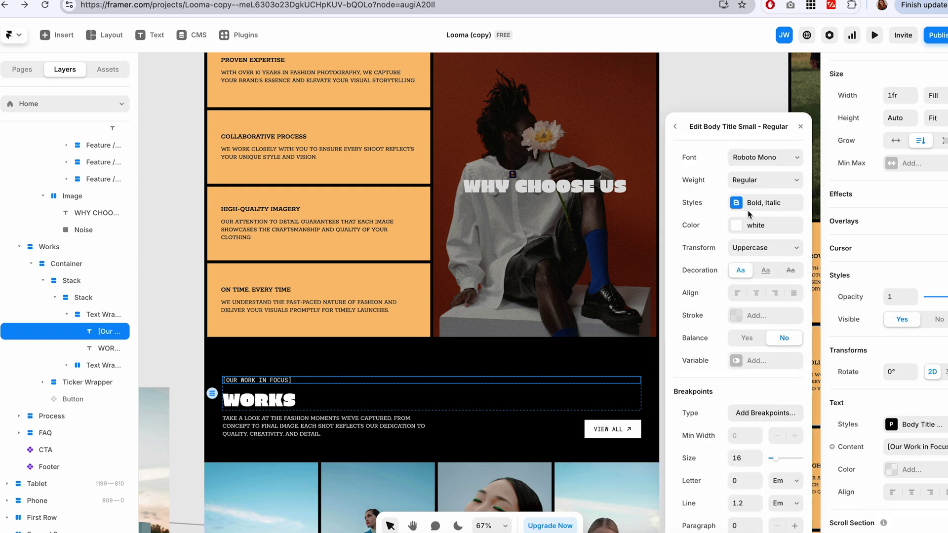
{"action": "left_click", "coordinate": [765, 154]}
{"action": "scroll", "coordinate": [704, 388], "scroll_direction": "up", "scroll_amount": 2}
Step: Inside the VIEW ALL Button component, inspect and rename its Body and Button text styles
{"action": "left_click", "coordinate": [297, 426]}
{"action": "double_click", "coordinate": [612, 429]}
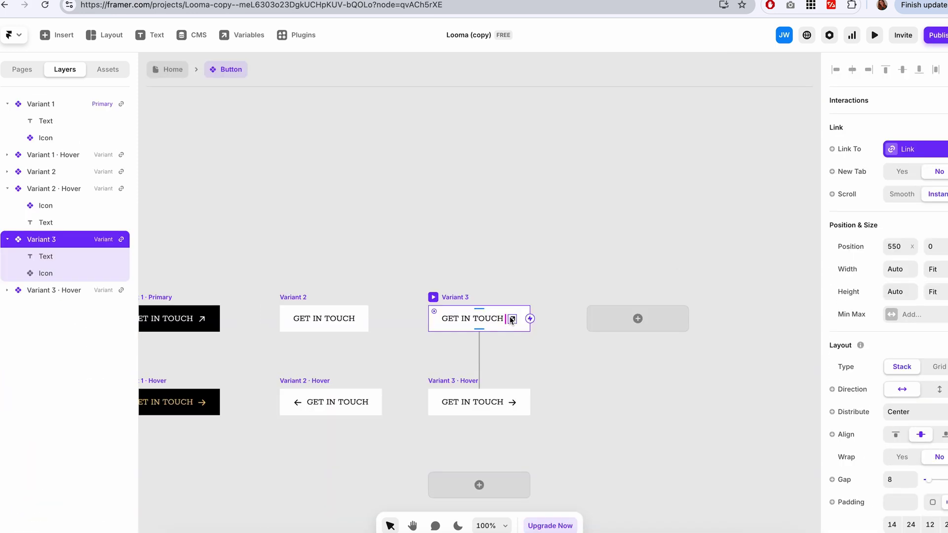
{"action": "left_click", "coordinate": [918, 440]}
{"action": "right_click", "coordinate": [730, 208]}
{"action": "left_click", "coordinate": [749, 273]}
{"action": "type", "text": "B"}
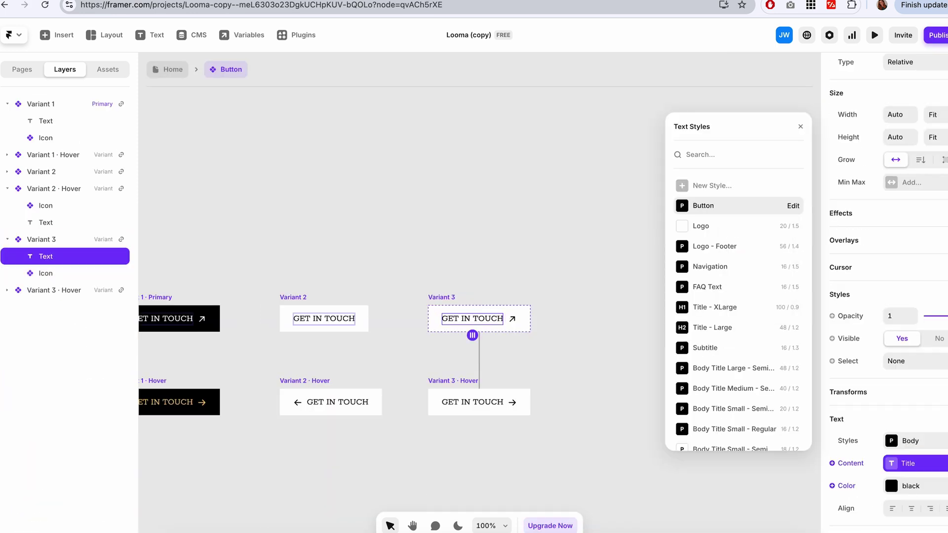
{"action": "left_click", "coordinate": [792, 206]}
{"action": "left_click", "coordinate": [503, 381]}
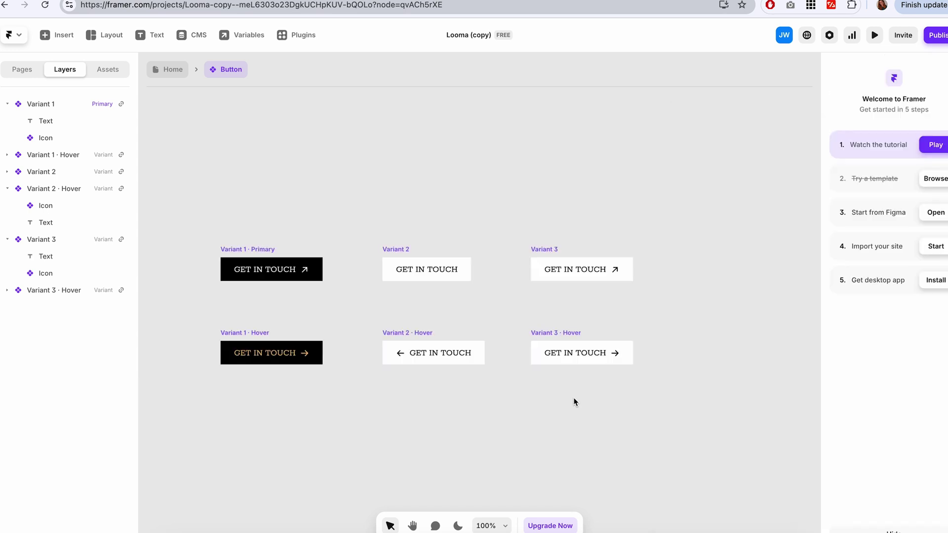
Step: Select and deselect the Variant 1 and Variant 1 Hover button states
{"action": "left_click", "coordinate": [247, 337]}
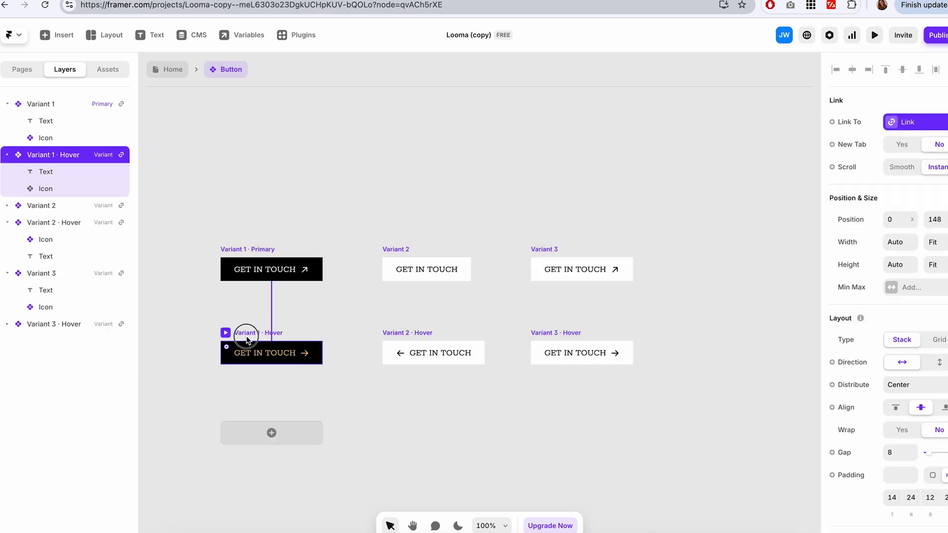
{"action": "left_click", "coordinate": [317, 321]}
{"action": "left_click", "coordinate": [257, 252]}
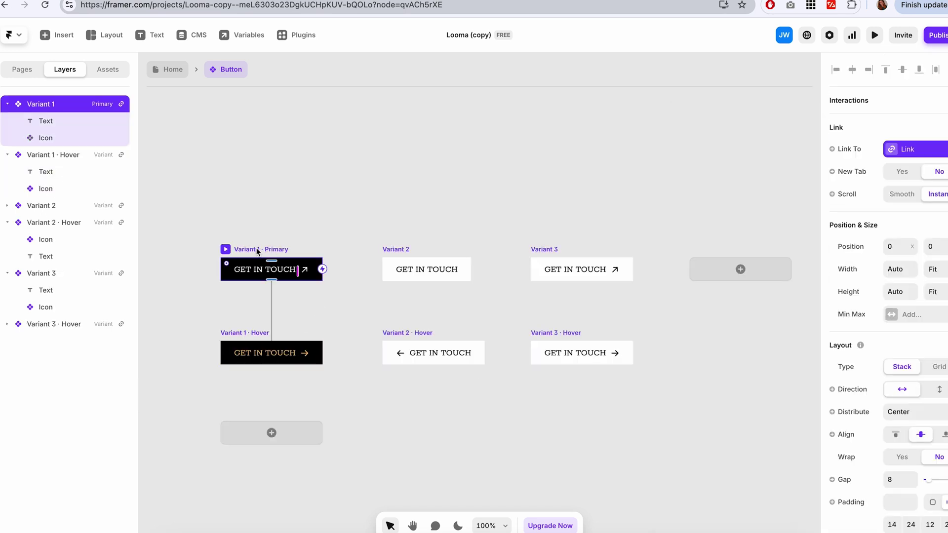
{"action": "left_click", "coordinate": [233, 302]}
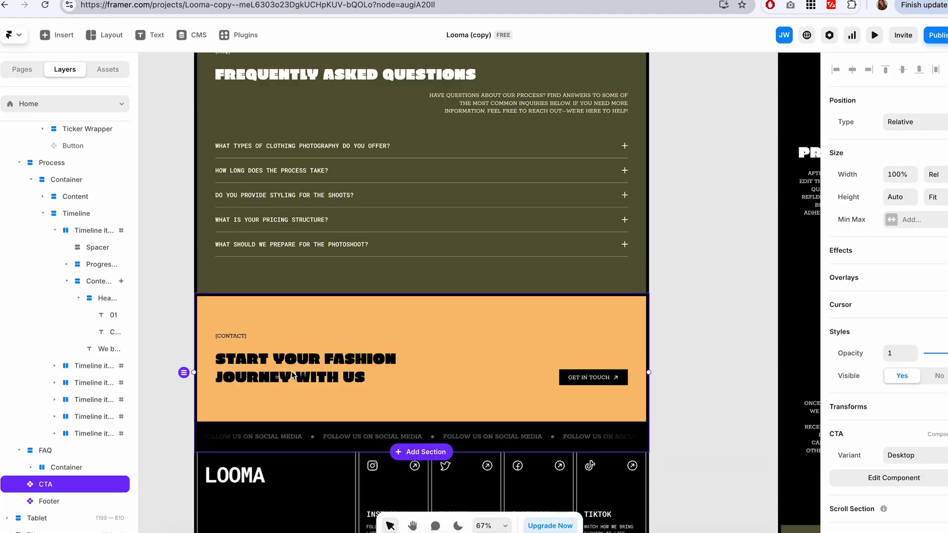
{"action": "scroll", "coordinate": [292, 375], "scroll_direction": "down", "scroll_amount": 3}
{"action": "scroll", "coordinate": [292, 375], "scroll_direction": "down", "scroll_amount": 2}
{"action": "scroll", "coordinate": [291, 376], "scroll_direction": "down", "scroll_amount": 1}
{"action": "mouse_move", "coordinate": [343, 357]}
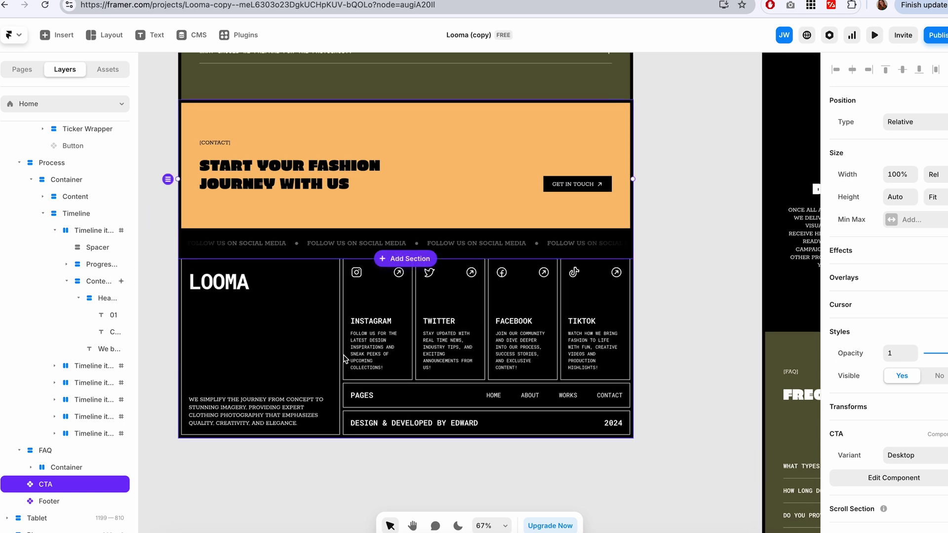
Step: Open the Footer and its Instagram Social Media Card component
{"action": "left_click", "coordinate": [277, 401]}
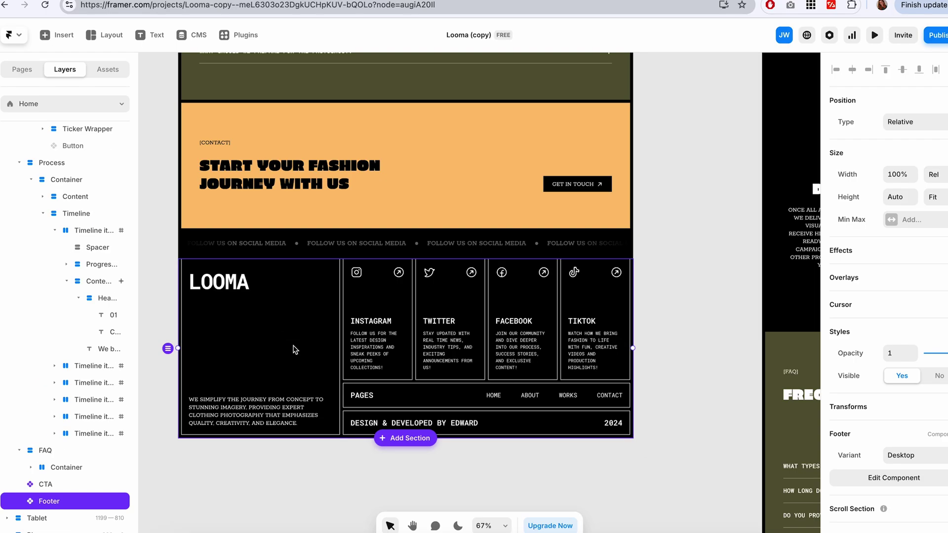
{"action": "double_click", "coordinate": [292, 348]}
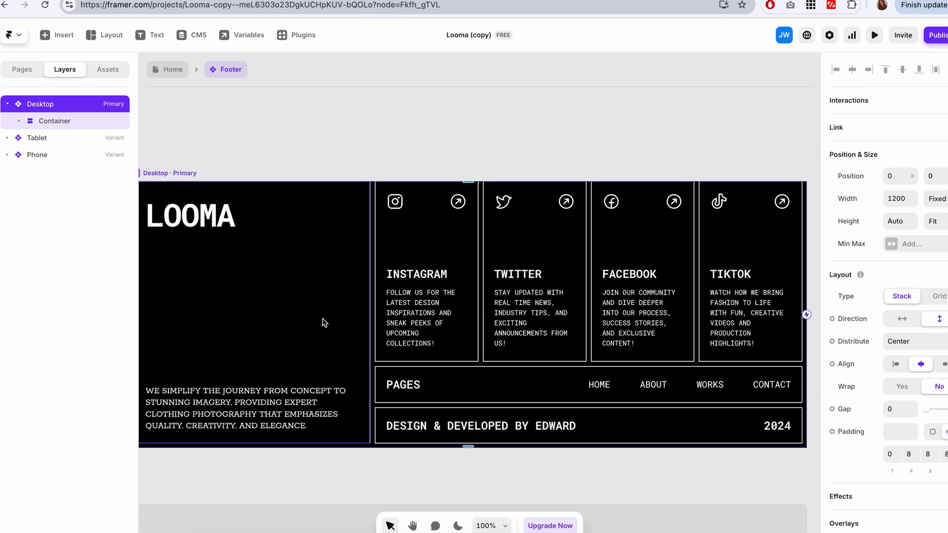
{"action": "left_click", "coordinate": [427, 276]}
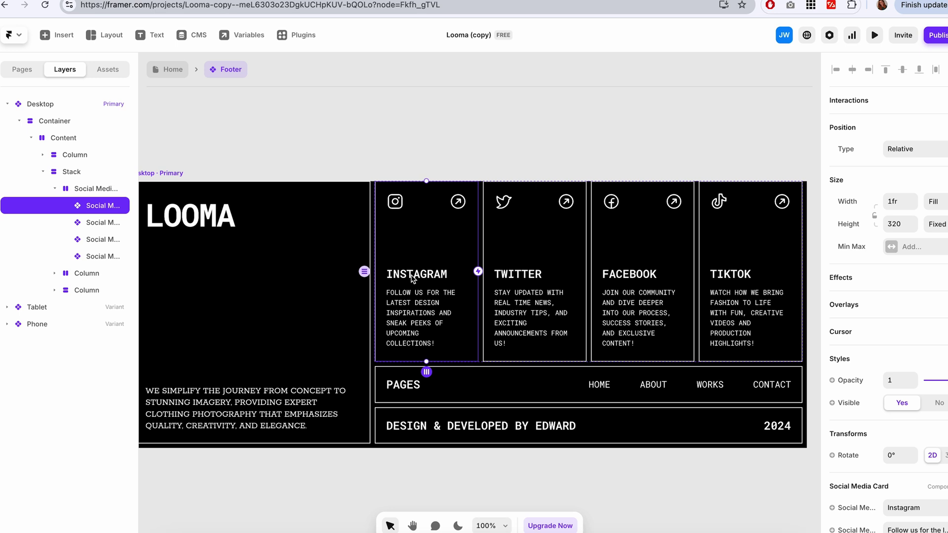
{"action": "double_click", "coordinate": [413, 278]}
Step: Edit the card description's Body Text - XSmall style, then select the ABOUT footer link
{"action": "left_click", "coordinate": [466, 360]}
{"action": "left_click", "coordinate": [915, 379]}
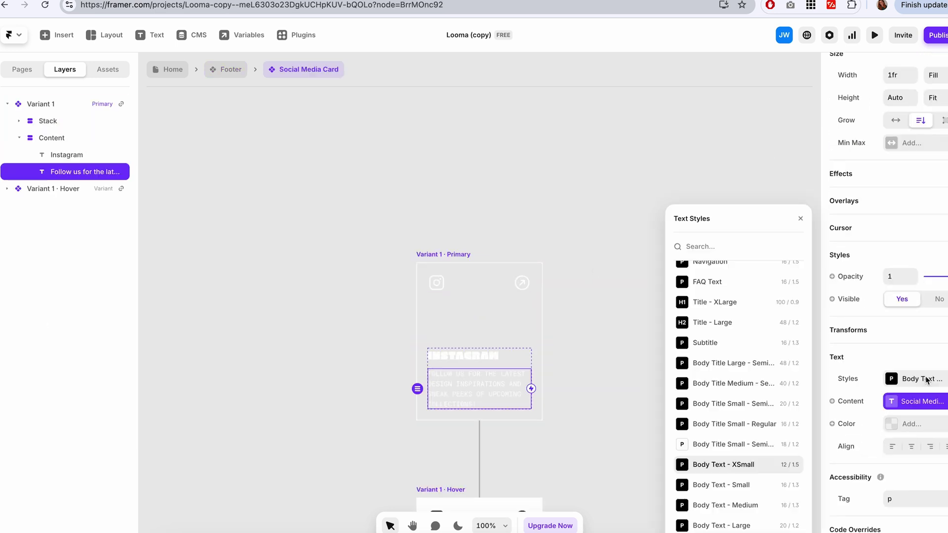
{"action": "left_click", "coordinate": [784, 464]}
{"action": "key", "text": "Escape"}
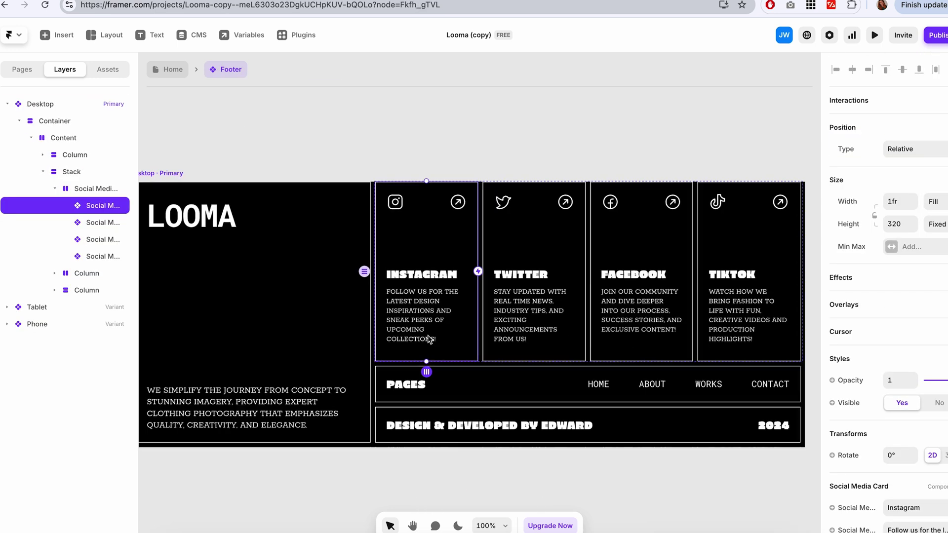
{"action": "scroll", "coordinate": [427, 339], "scroll_direction": "down", "scroll_amount": 3}
{"action": "scroll", "coordinate": [428, 339], "scroll_direction": "down", "scroll_amount": 3}
{"action": "scroll", "coordinate": [428, 339], "scroll_direction": "down", "scroll_amount": 1}
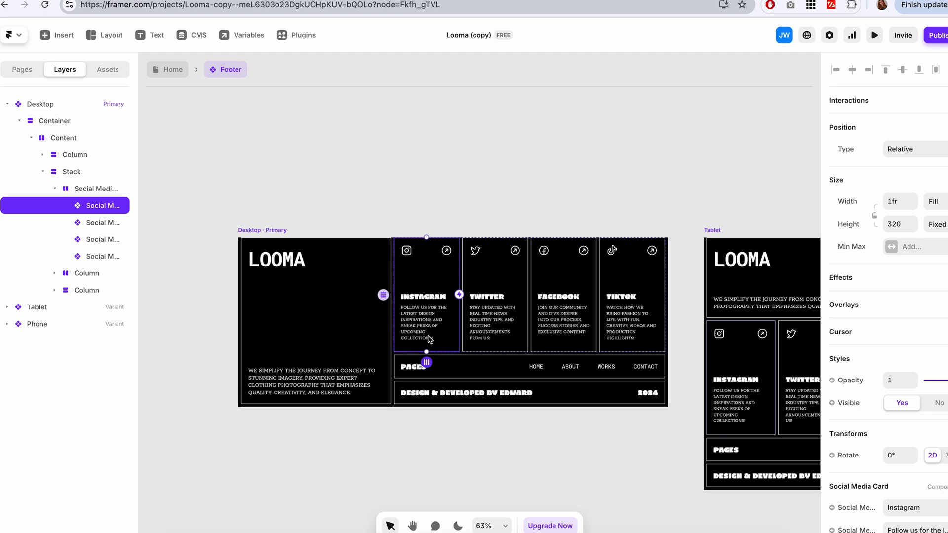
{"action": "scroll", "coordinate": [428, 339], "scroll_direction": "right", "scroll_amount": 3}
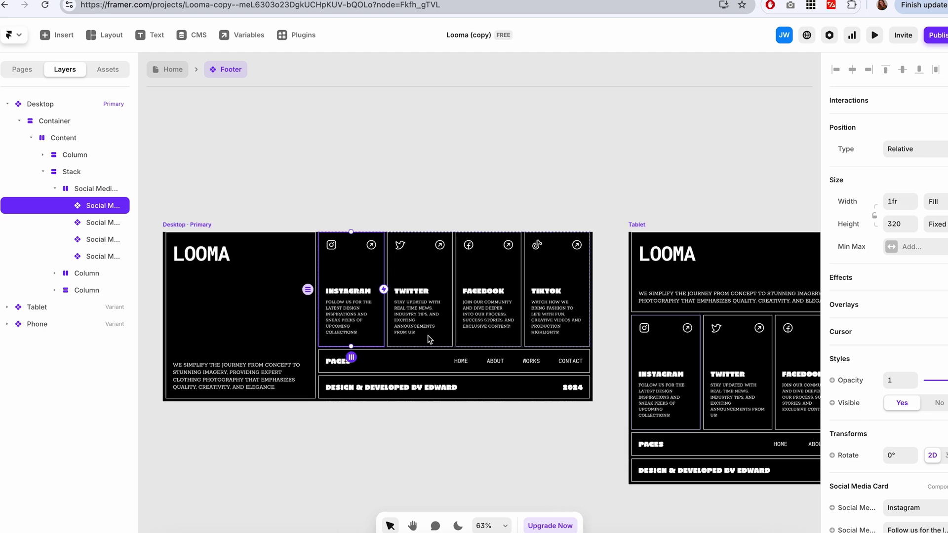
{"action": "left_click", "coordinate": [464, 363]}
{"action": "left_click", "coordinate": [494, 363]}
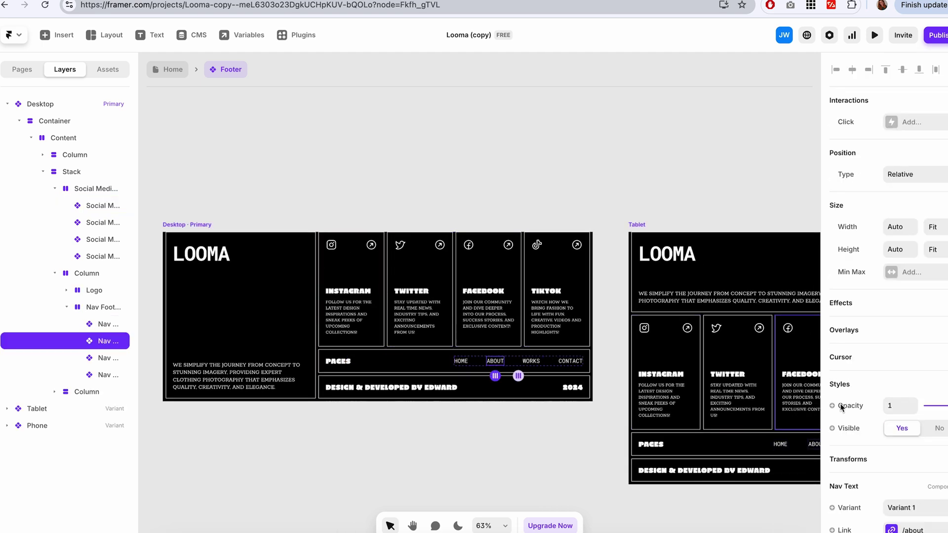
{"action": "scroll", "coordinate": [881, 440], "scroll_direction": "down", "scroll_amount": 1}
Step: In dark mode, inspect the underline layers of the ABOUT and hover variants
{"action": "left_click", "coordinate": [894, 498]}
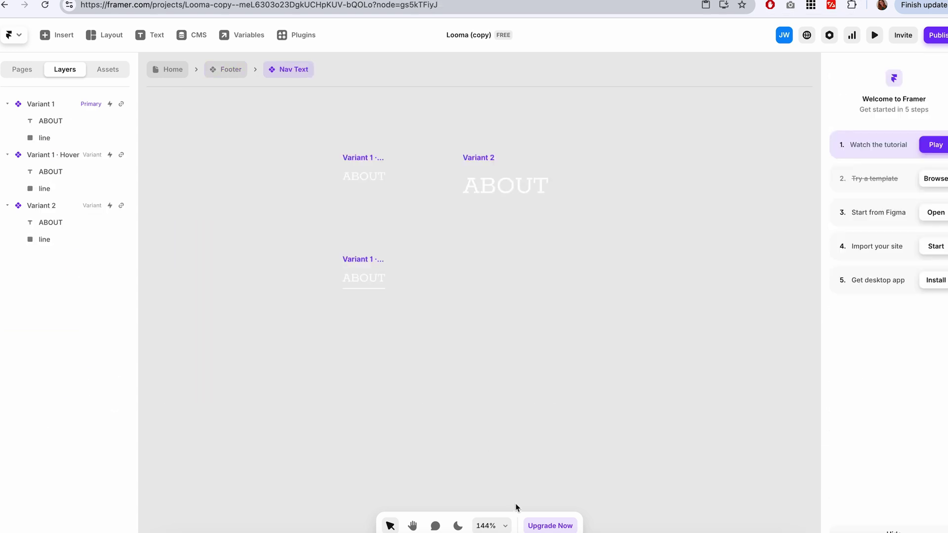
{"action": "left_click", "coordinate": [458, 525]}
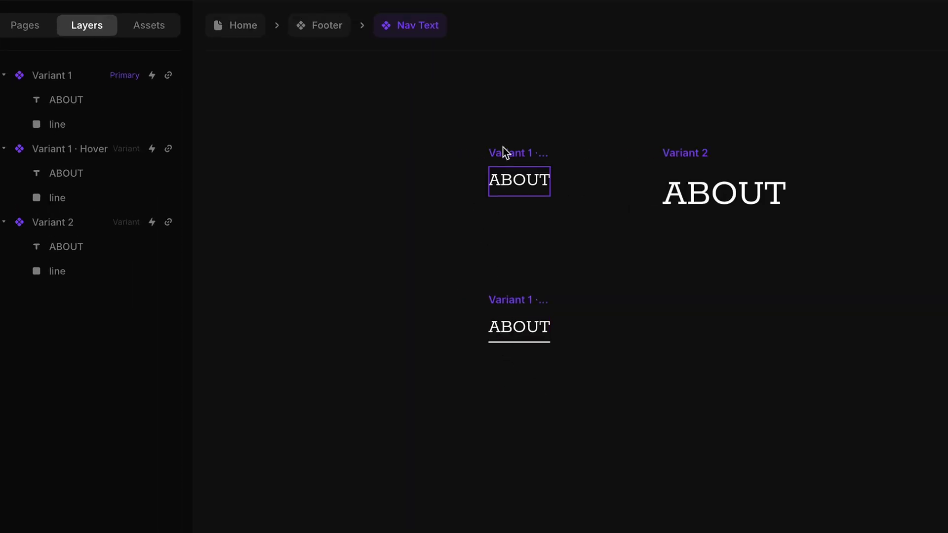
{"action": "left_click", "coordinate": [52, 75]}
{"action": "left_click", "coordinate": [57, 126]}
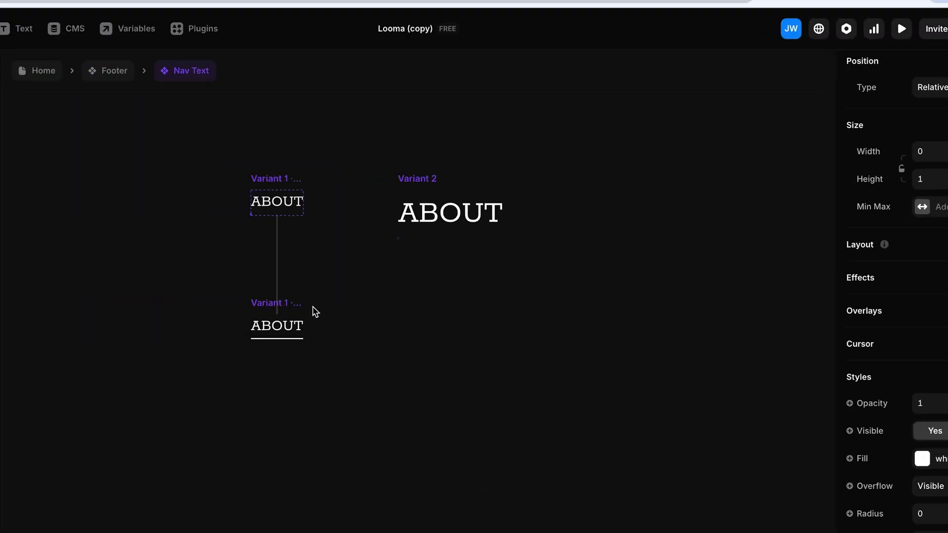
{"action": "scroll", "coordinate": [308, 309], "scroll_direction": "up", "scroll_amount": 3}
{"action": "left_click", "coordinate": [268, 397]}
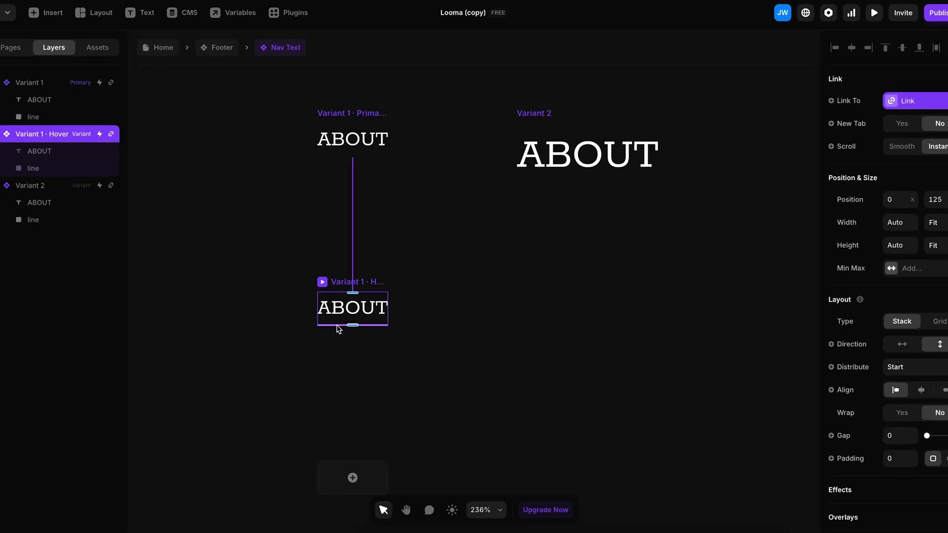
{"action": "left_click", "coordinate": [54, 173]}
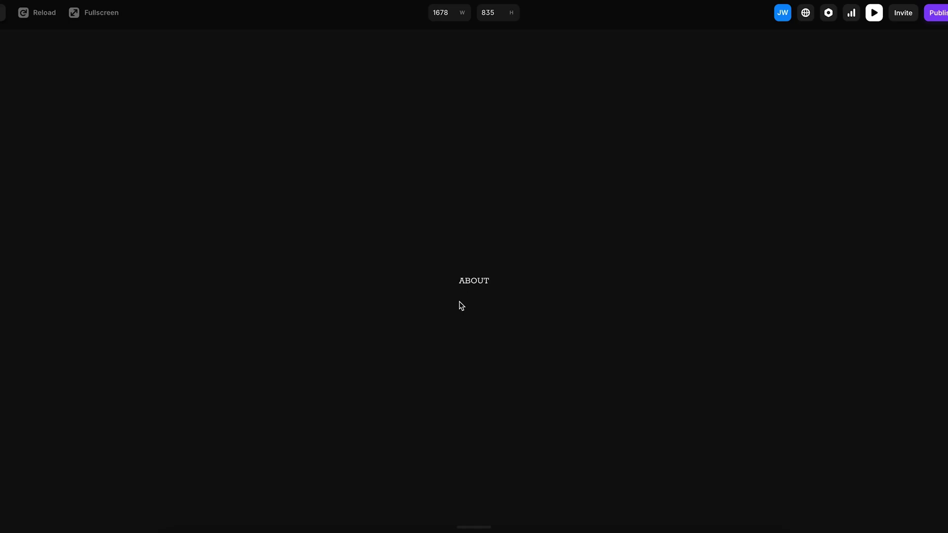
Step: Close the preview and return the editor to light appearance
{"action": "left_click", "coordinate": [873, 13]}
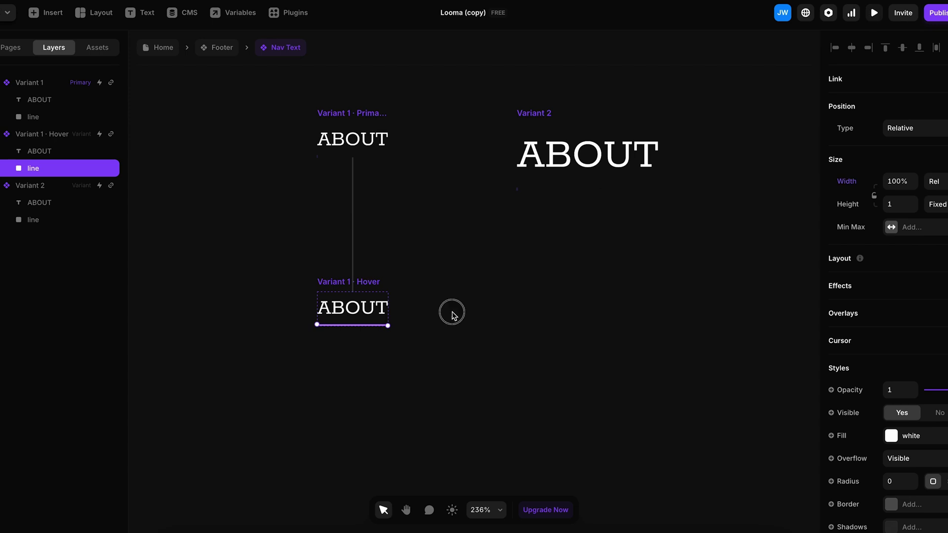
{"action": "left_click", "coordinate": [452, 317]}
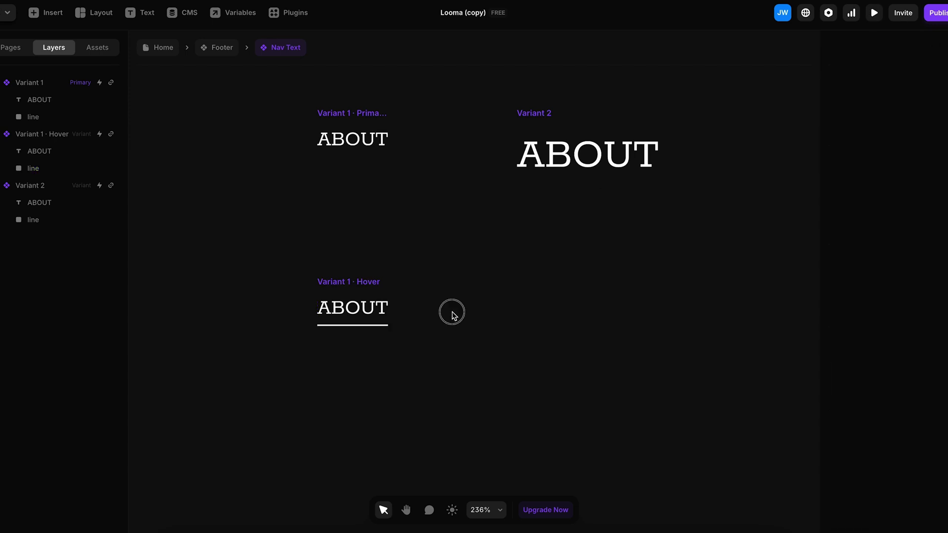
{"action": "left_click", "coordinate": [451, 510]}
Step: Add an image placeholder to the footer logo group, sized about 247×145
{"action": "key", "text": "Escape"}
{"action": "left_click", "coordinate": [238, 211]}
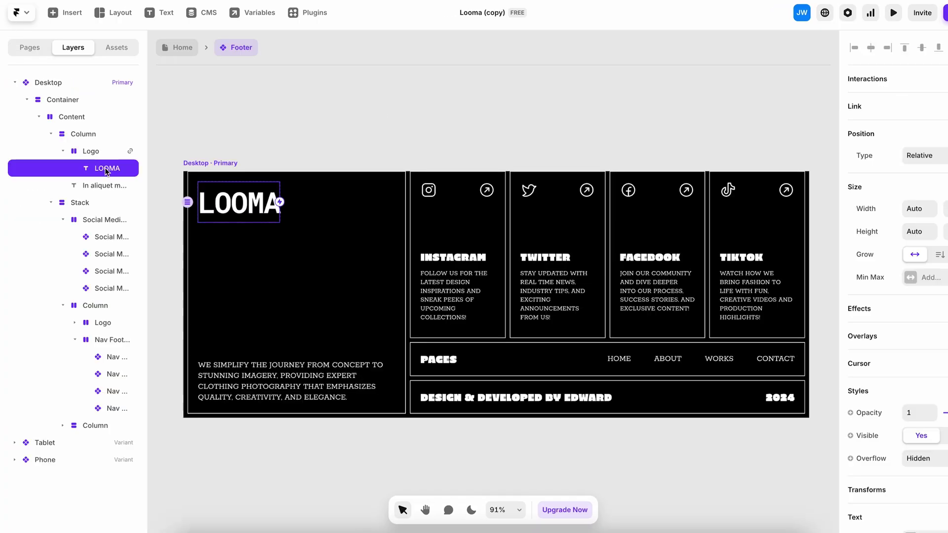
{"action": "left_click", "coordinate": [66, 12]}
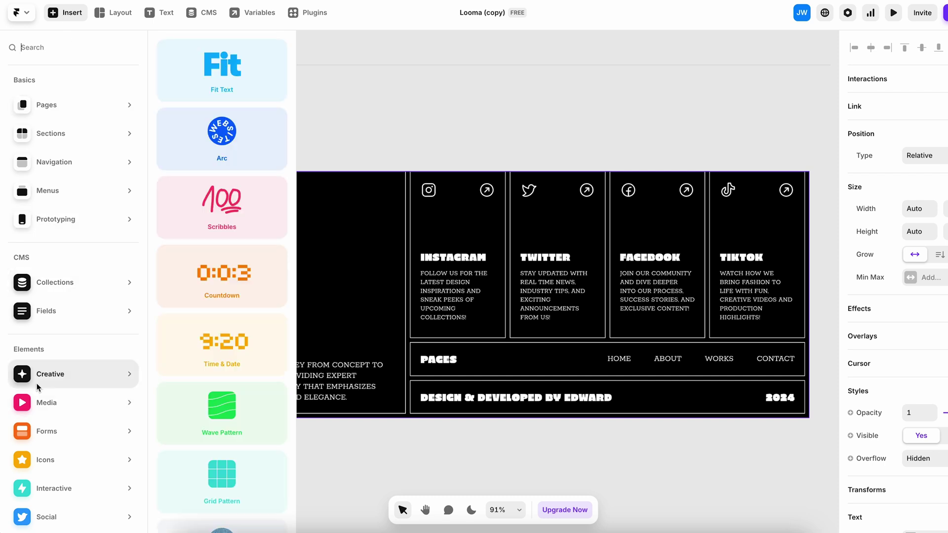
{"action": "left_click", "coordinate": [196, 107]}
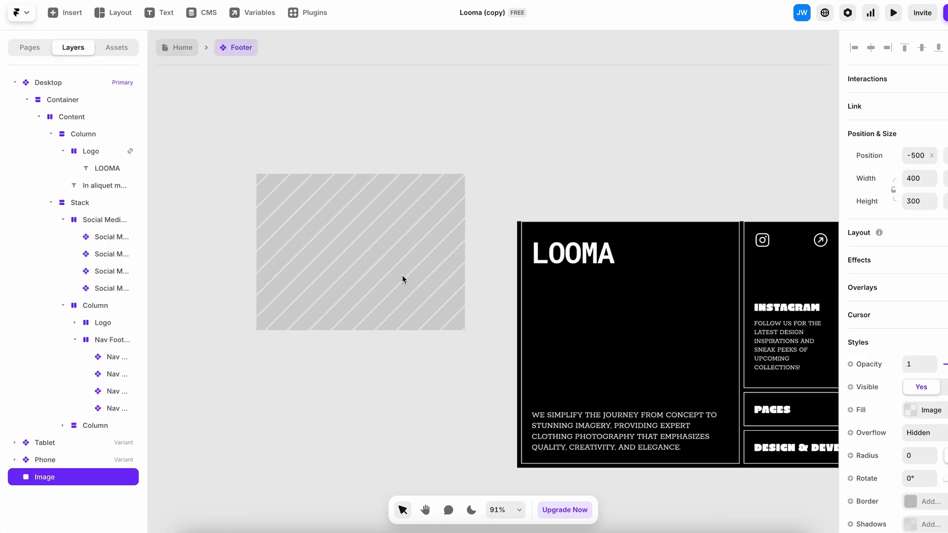
{"action": "left_click_drag", "start_coordinate": [42, 478], "coordinate": [99, 167]}
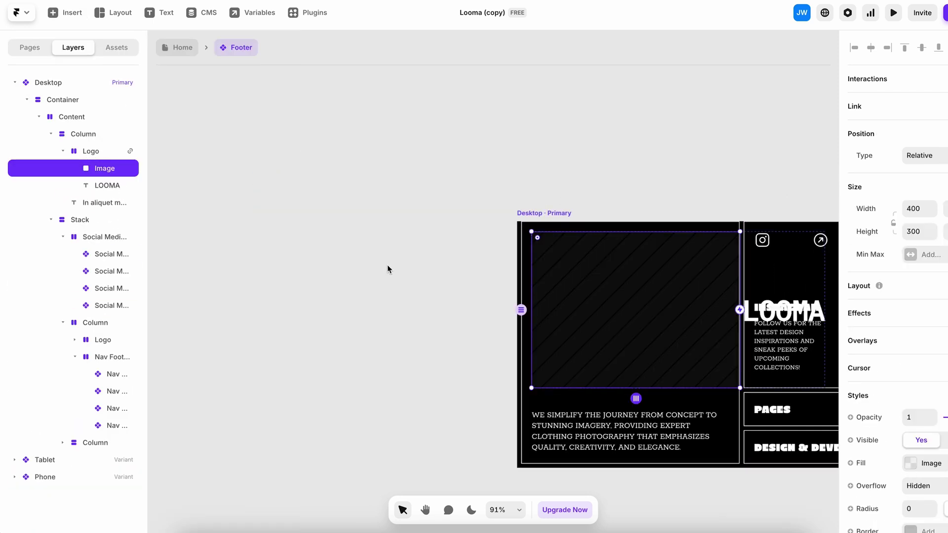
{"action": "scroll", "coordinate": [388, 269], "scroll_direction": "right", "scroll_amount": 3}
{"action": "left_click_drag", "start_coordinate": [614, 358], "coordinate": [534, 277]}
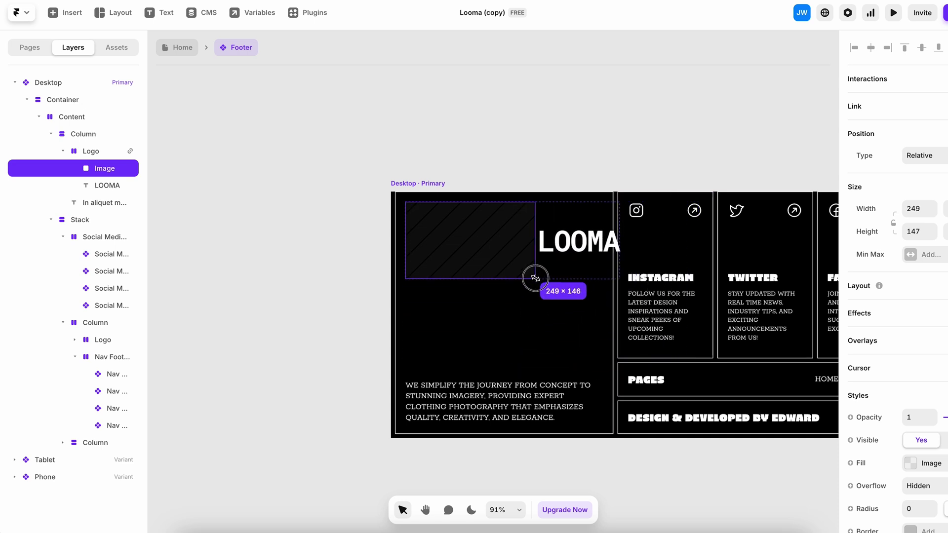
Step: Replace the LOOMA logo text with logo-mara-white.png, set to Fit
{"action": "left_click", "coordinate": [110, 186]}
{"action": "key", "text": "Delete"}
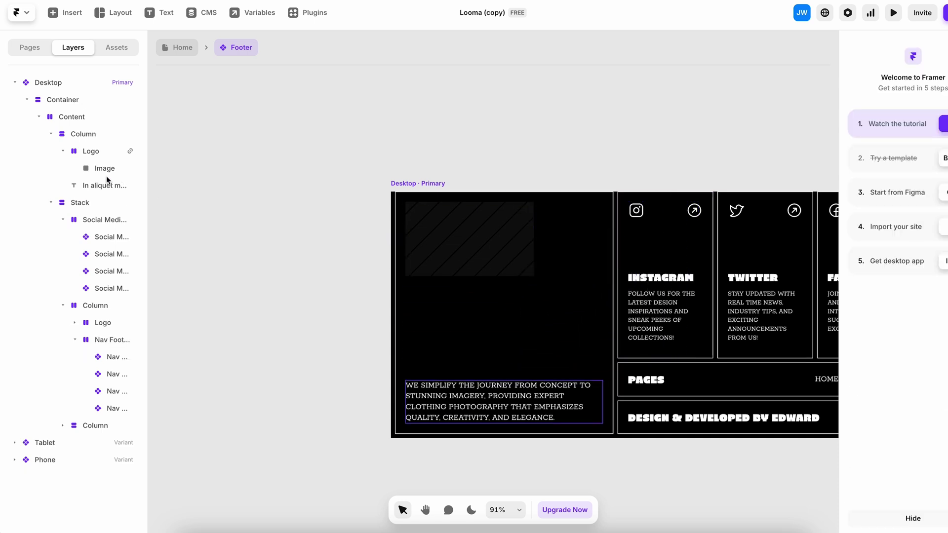
{"action": "left_click", "coordinate": [105, 170]}
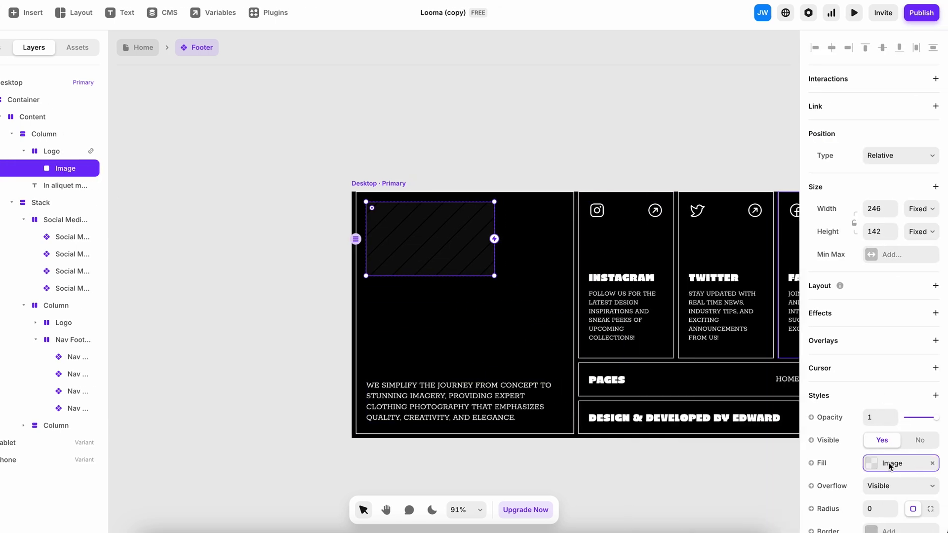
{"action": "left_click", "coordinate": [890, 464]}
{"action": "left_click", "coordinate": [716, 346]}
{"action": "double_click", "coordinate": [383, 180]}
{"action": "left_click", "coordinate": [383, 190]}
{"action": "left_click", "coordinate": [689, 349]}
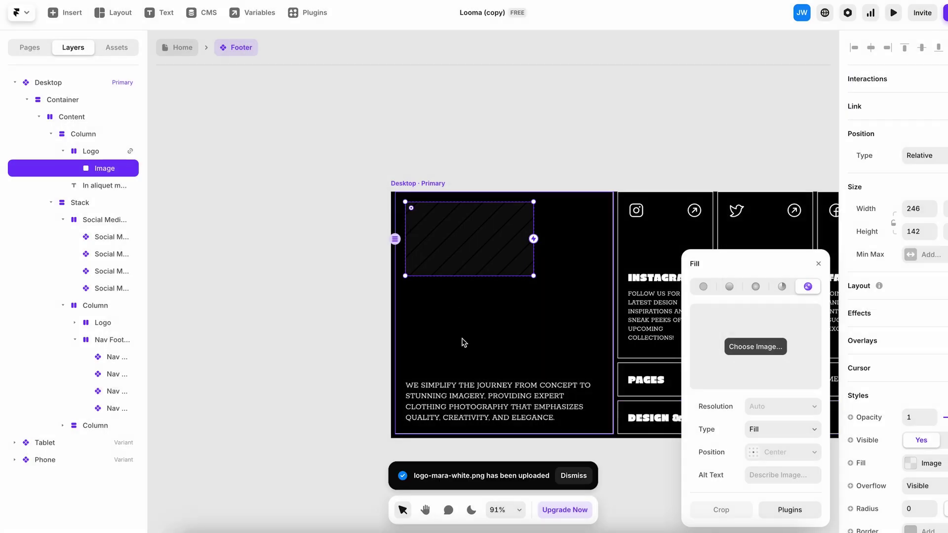
{"action": "left_click", "coordinate": [782, 430]}
{"action": "left_click", "coordinate": [763, 443]}
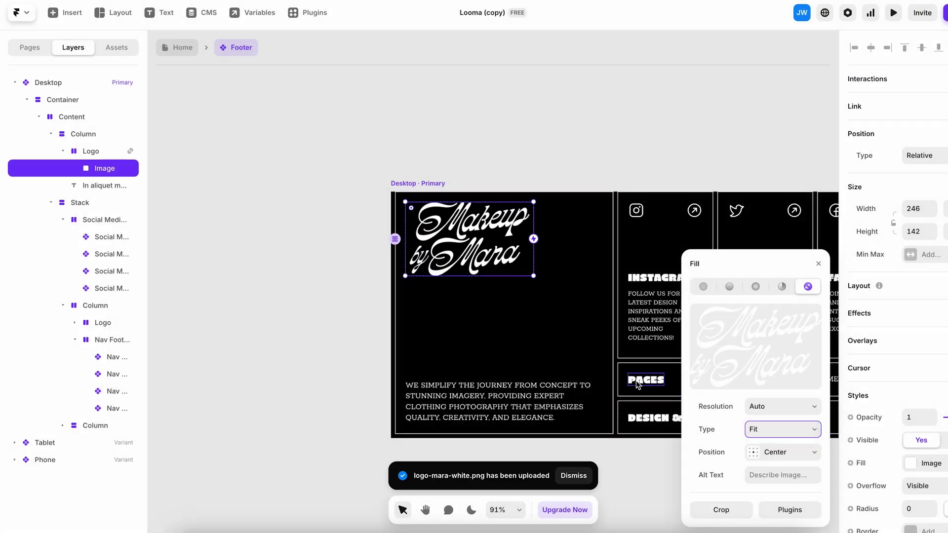
{"action": "left_click", "coordinate": [538, 180]}
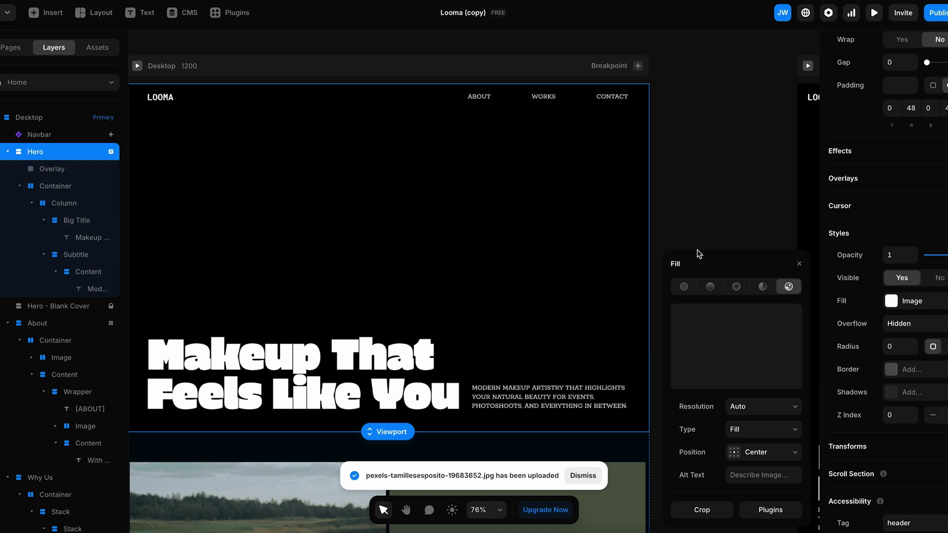
Step: Hide the hero's darkening Overlay layer so the photo brightens
{"action": "left_click", "coordinate": [88, 169]}
{"action": "right_click", "coordinate": [88, 169]}
{"action": "left_click", "coordinate": [121, 418]}
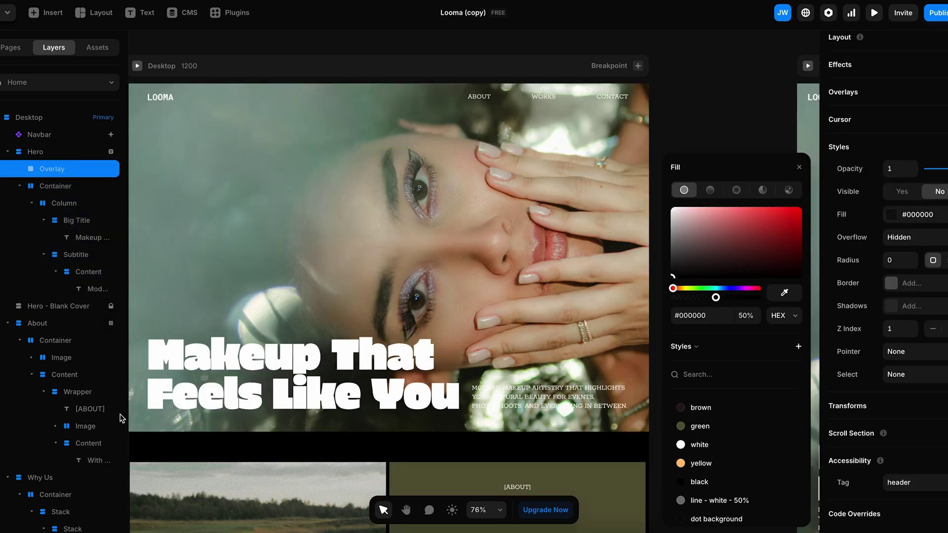
Step: Move the Subtitle above Big Title and save a new colour style
{"action": "left_click_drag", "start_coordinate": [66, 203], "coordinate": [66, 237]}
{"action": "left_click", "coordinate": [55, 185]}
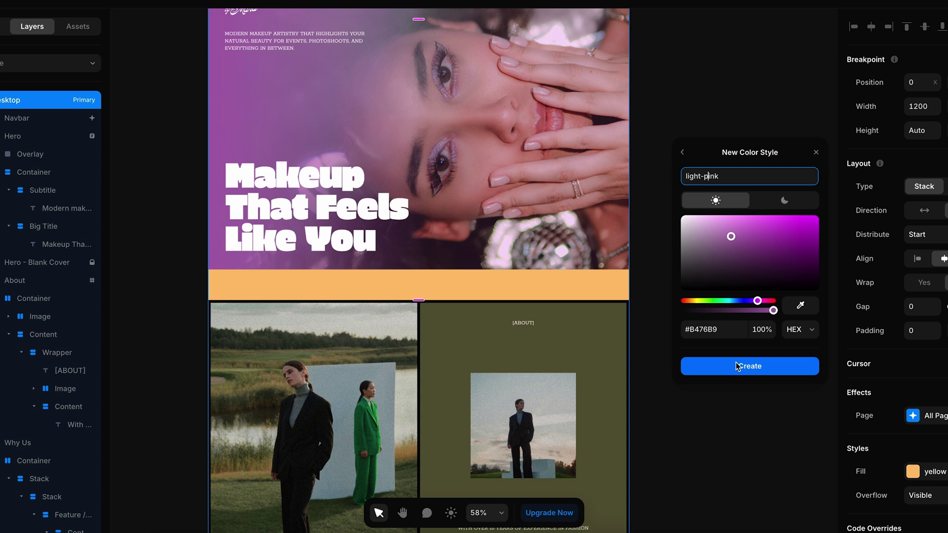
{"action": "left_click", "coordinate": [737, 366]}
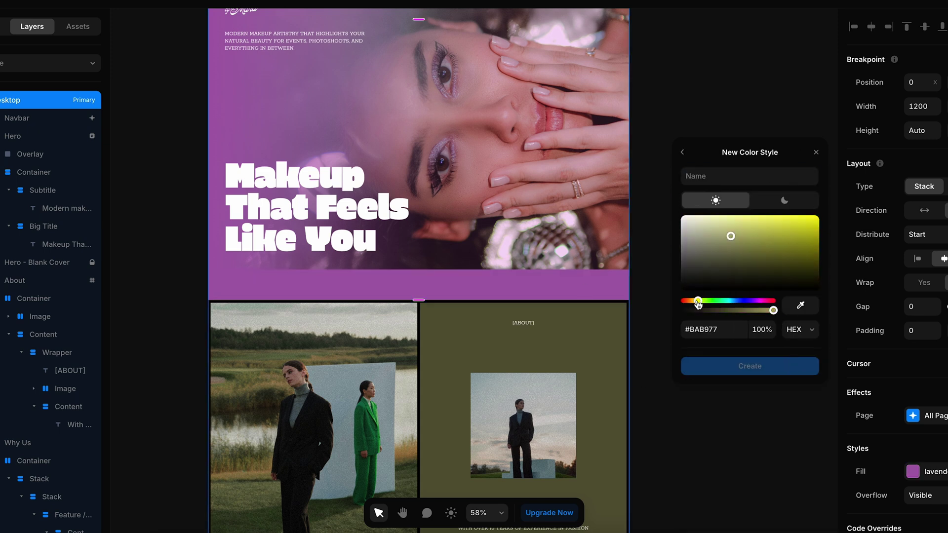
{"action": "type", "text": "navy"}
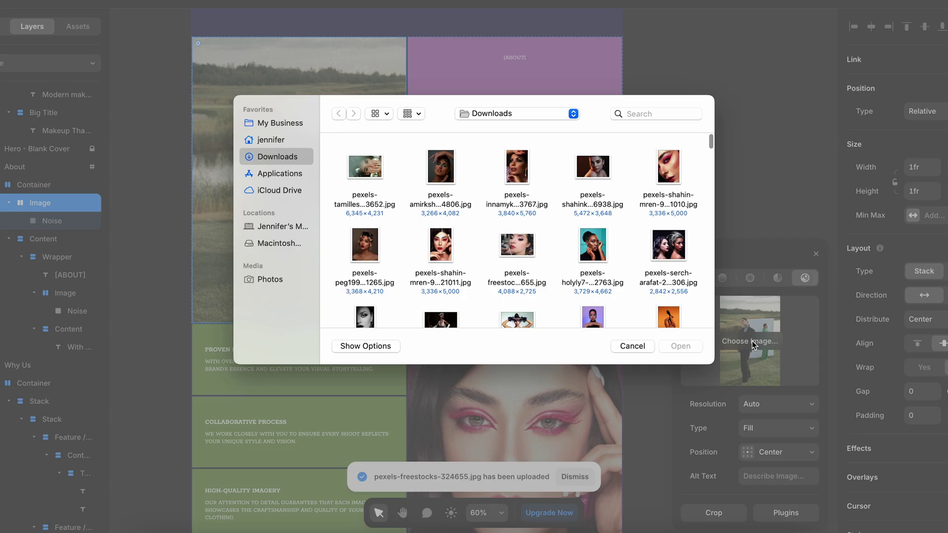
{"action": "scroll", "coordinate": [473, 288], "scroll_direction": "down", "scroll_amount": 2}
{"action": "scroll", "coordinate": [473, 287], "scroll_direction": "down", "scroll_amount": 2}
Step: Upload the new makeup photo to the About image and lighten 'lavender dark' toward soft blue
{"action": "left_click", "coordinate": [592, 252]}
{"action": "key", "text": "Return"}
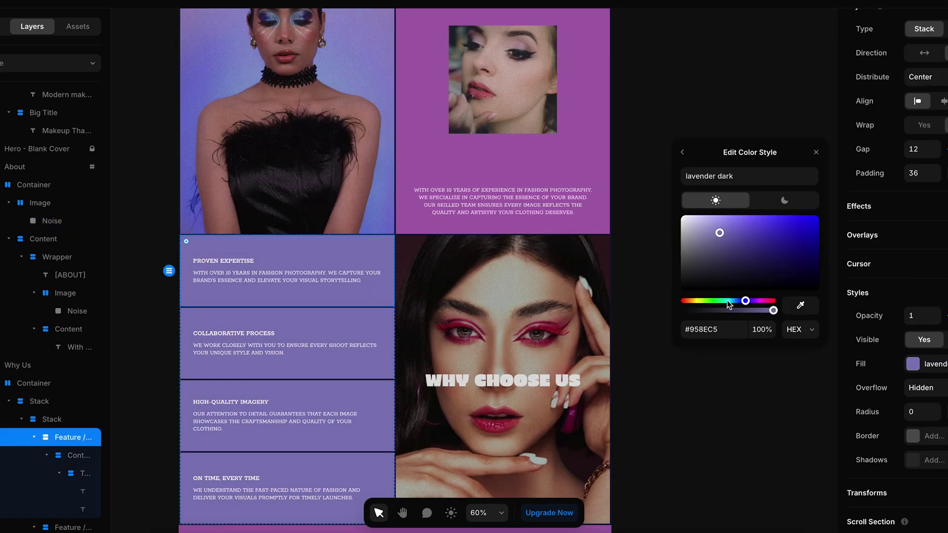
{"action": "left_click", "coordinate": [800, 305]}
{"action": "left_click", "coordinate": [380, 178]}
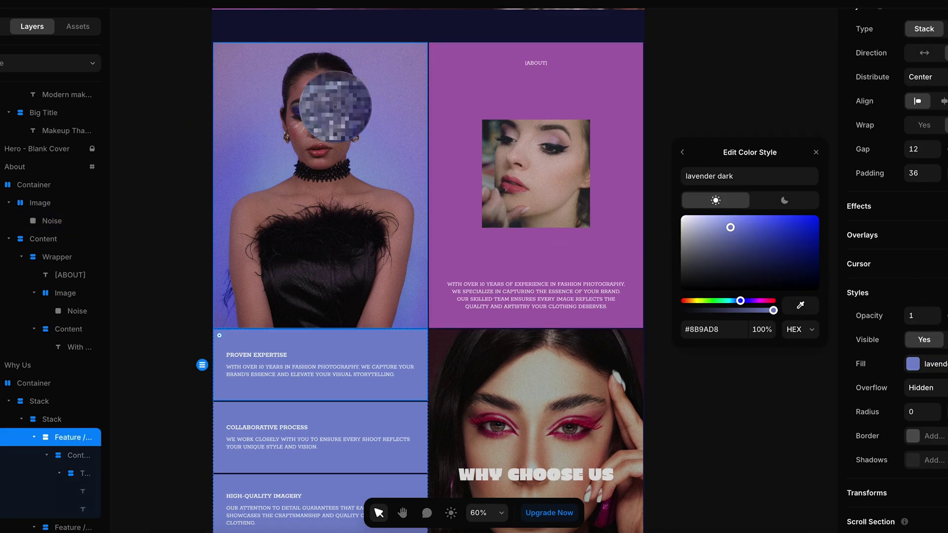
Step: Retune 'lavender dark' by eyedropping the portrait and shifting its hue toward blue-purple
{"action": "left_click", "coordinate": [334, 107]}
{"action": "left_click", "coordinate": [340, 112]}
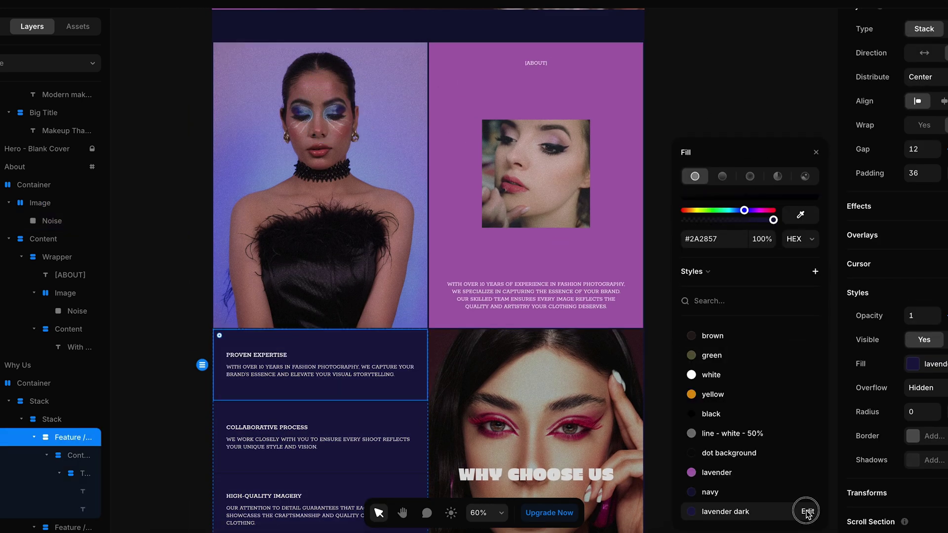
{"action": "left_click", "coordinate": [222, 48]}
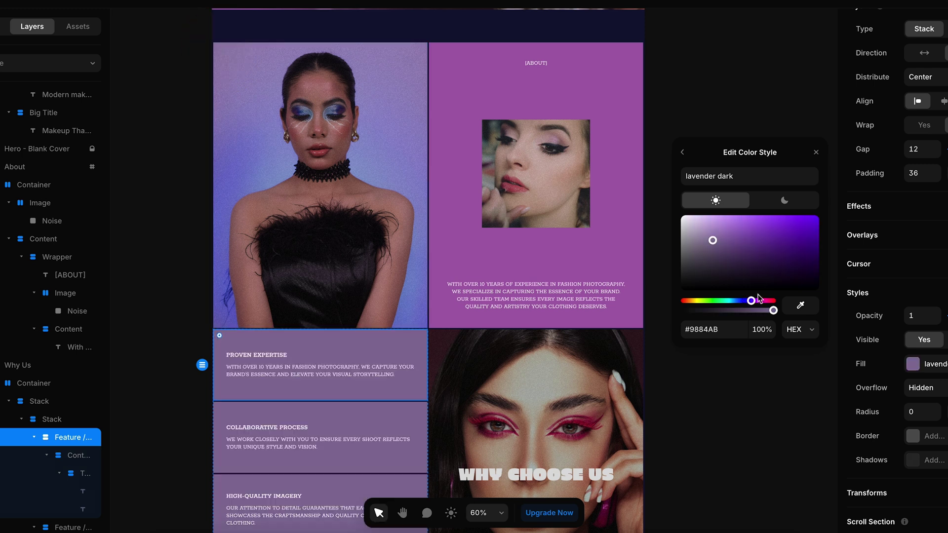
{"action": "left_click", "coordinate": [798, 304]}
{"action": "scroll", "coordinate": [570, 275], "scroll_direction": "up", "scroll_amount": 2}
{"action": "scroll", "coordinate": [569, 274], "scroll_direction": "down", "scroll_amount": 5}
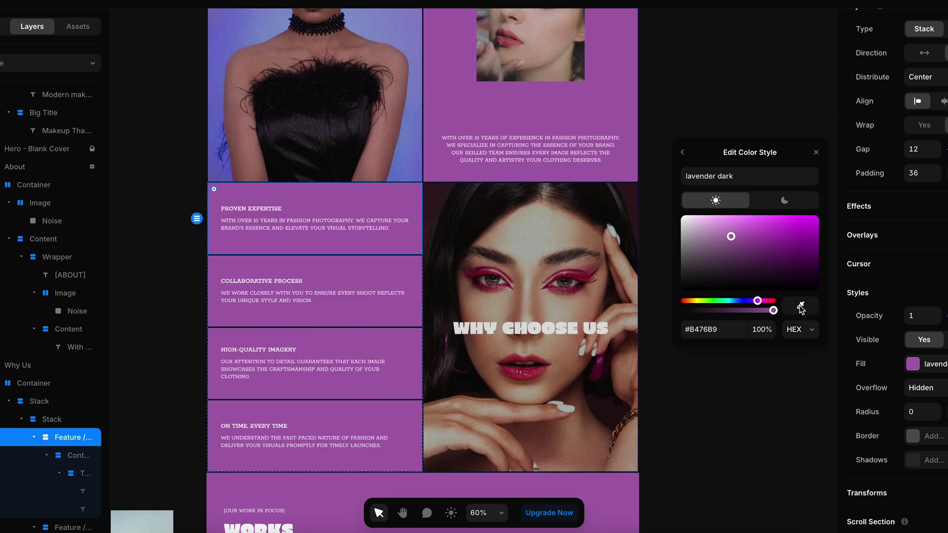
{"action": "left_click", "coordinate": [580, 272]}
{"action": "mouse_move", "coordinate": [778, 250]}
{"action": "left_mouse_down"}
{"action": "mouse_move", "coordinate": [767, 240]}
{"action": "mouse_move", "coordinate": [779, 233]}
{"action": "left_mouse_up"}
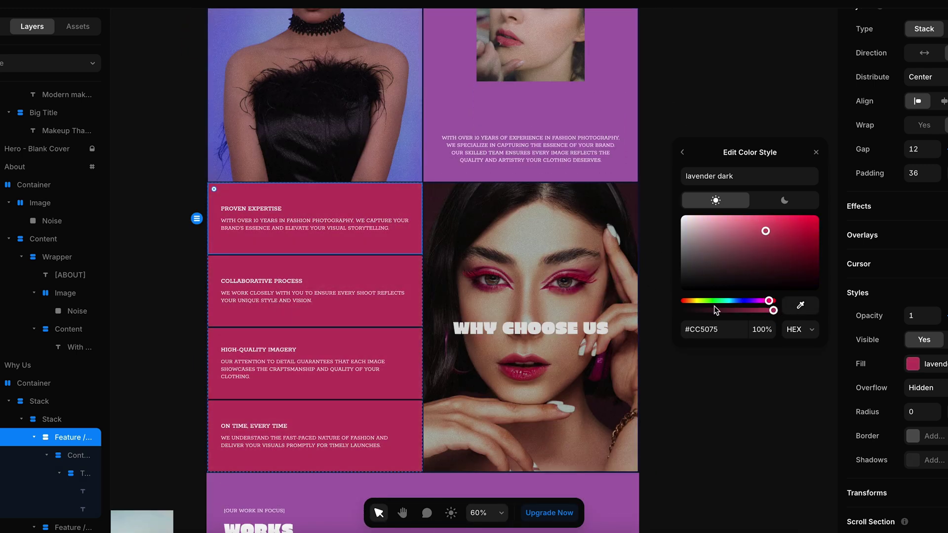
{"action": "left_click_drag", "start_coordinate": [770, 301], "coordinate": [737, 302]}
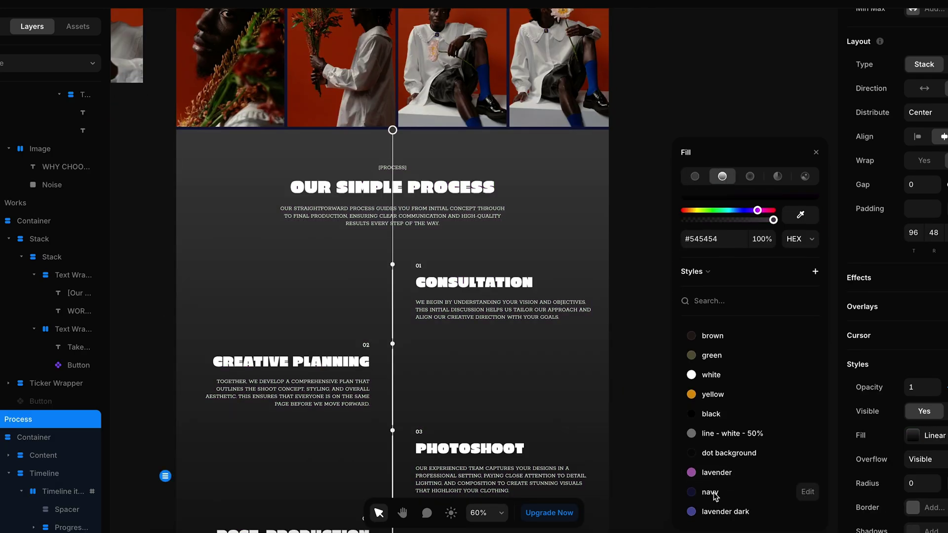
Step: Give the Process background a linear gradient with added stops, ending purple and light pink
{"action": "left_click", "coordinate": [710, 492]}
{"action": "left_click", "coordinate": [700, 510]}
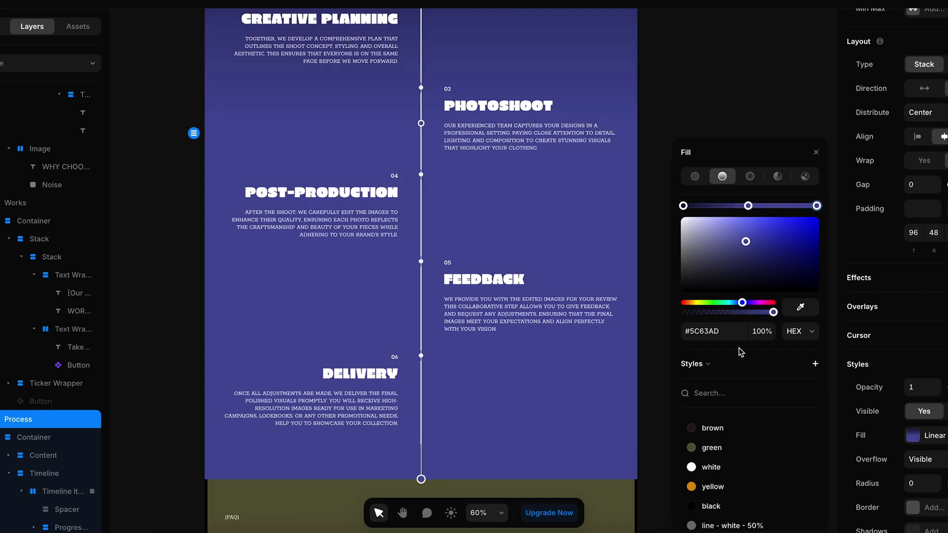
{"action": "left_click_drag", "start_coordinate": [742, 303], "coordinate": [772, 302]}
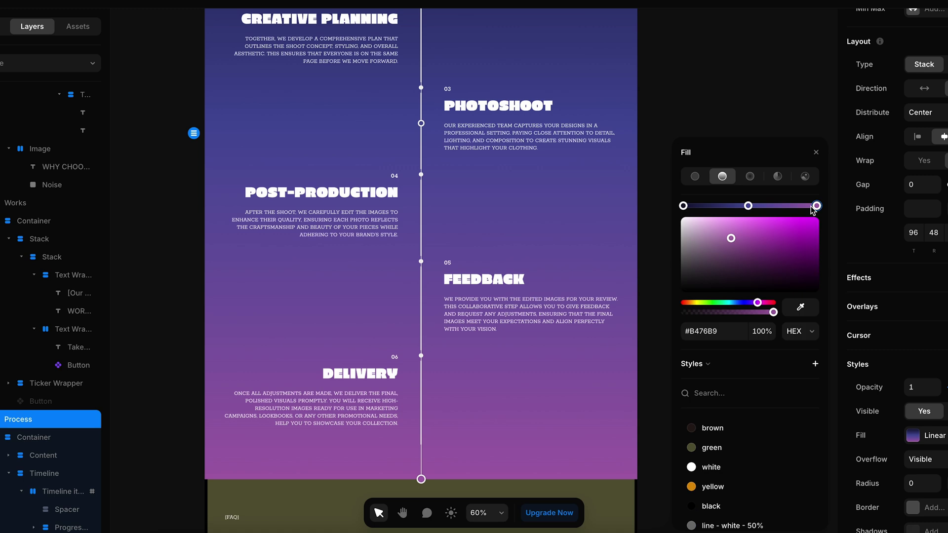
{"action": "left_click", "coordinate": [769, 205]}
{"action": "mouse_move", "coordinate": [747, 206]}
{"action": "left_mouse_down"}
{"action": "mouse_move", "coordinate": [731, 207]}
{"action": "mouse_move", "coordinate": [765, 206]}
{"action": "left_mouse_up"}
{"action": "scroll", "coordinate": [577, 253], "scroll_direction": "up", "scroll_amount": 5}
{"action": "scroll", "coordinate": [591, 229], "scroll_direction": "up", "scroll_amount": 3}
{"action": "scroll", "coordinate": [591, 228], "scroll_direction": "down", "scroll_amount": 5}
{"action": "scroll", "coordinate": [630, 272], "scroll_direction": "down", "scroll_amount": 2}
{"action": "scroll", "coordinate": [631, 271], "scroll_direction": "down", "scroll_amount": 3}
{"action": "scroll", "coordinate": [631, 271], "scroll_direction": "up", "scroll_amount": 2}
{"action": "left_click", "coordinate": [804, 206]}
{"action": "left_click", "coordinate": [753, 303]}
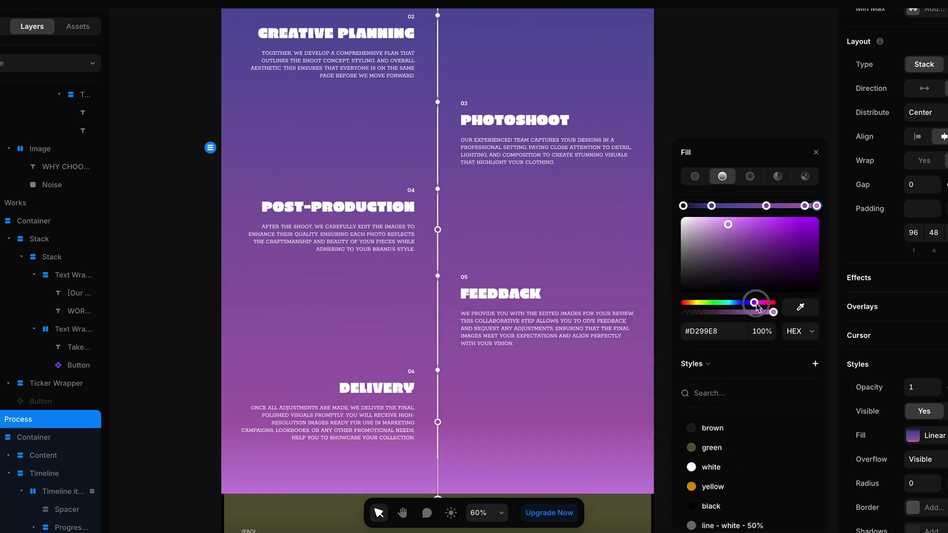
Step: Save the pink as a 'blush' style for the contact banner and fill the footer navy
{"action": "left_click", "coordinate": [814, 364]}
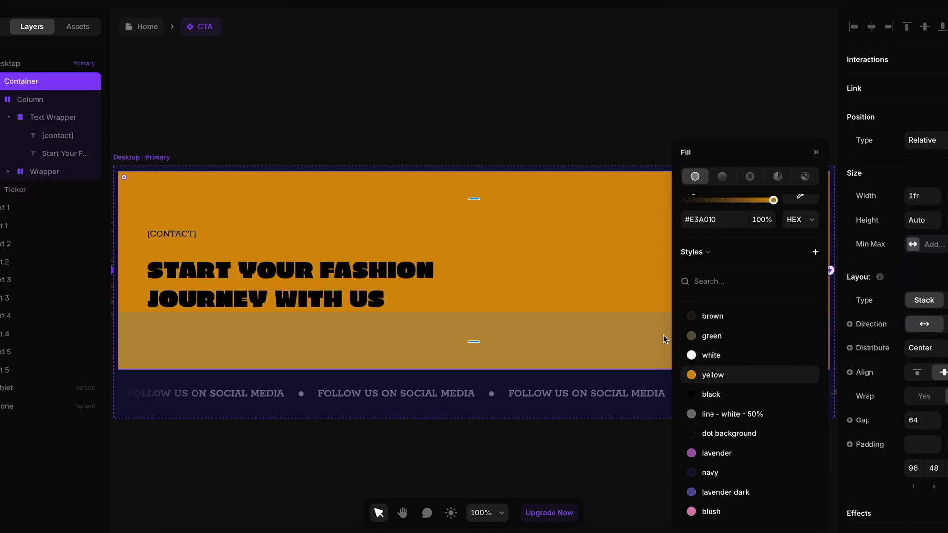
{"action": "left_click", "coordinate": [709, 511]}
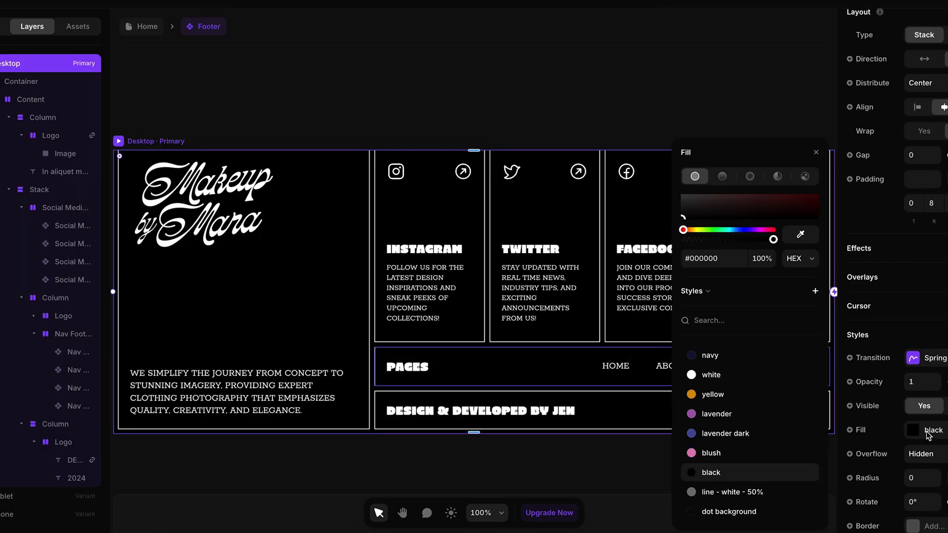
{"action": "left_click", "coordinate": [709, 356]}
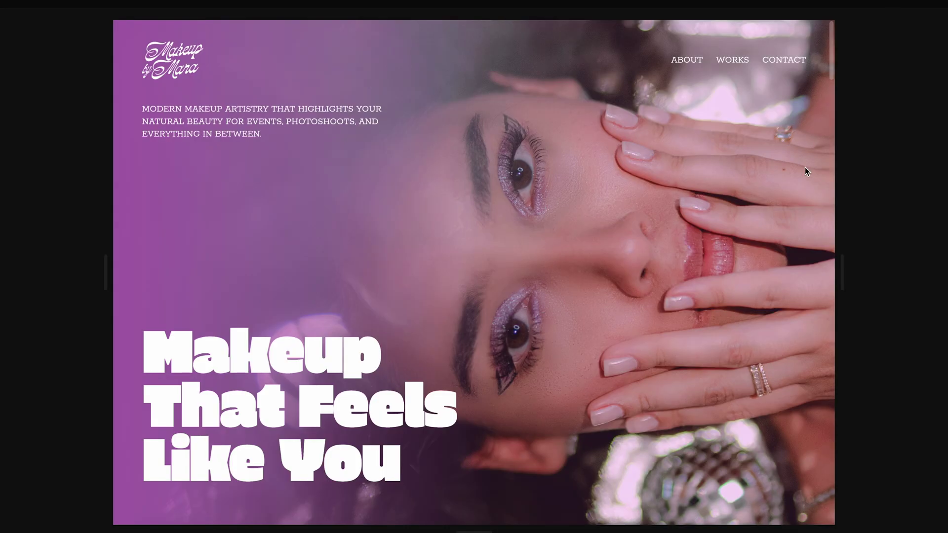
{"action": "scroll", "coordinate": [805, 172], "scroll_direction": "down", "scroll_amount": 5}
{"action": "scroll", "coordinate": [805, 171], "scroll_direction": "down", "scroll_amount": 2}
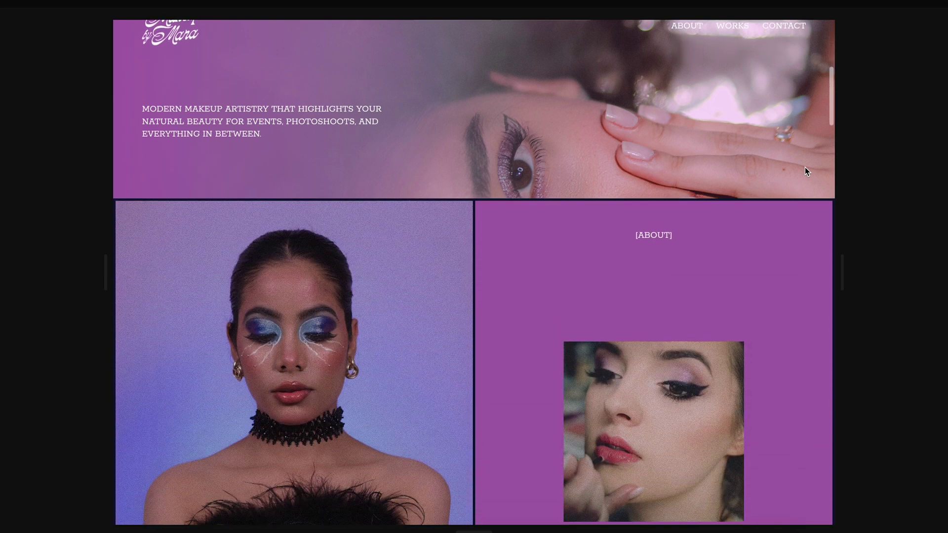
{"action": "scroll", "coordinate": [805, 172], "scroll_direction": "down", "scroll_amount": 2}
{"action": "scroll", "coordinate": [805, 171], "scroll_direction": "down", "scroll_amount": 1}
{"action": "scroll", "coordinate": [805, 171], "scroll_direction": "down", "scroll_amount": 2}
{"action": "scroll", "coordinate": [805, 171], "scroll_direction": "down", "scroll_amount": 3}
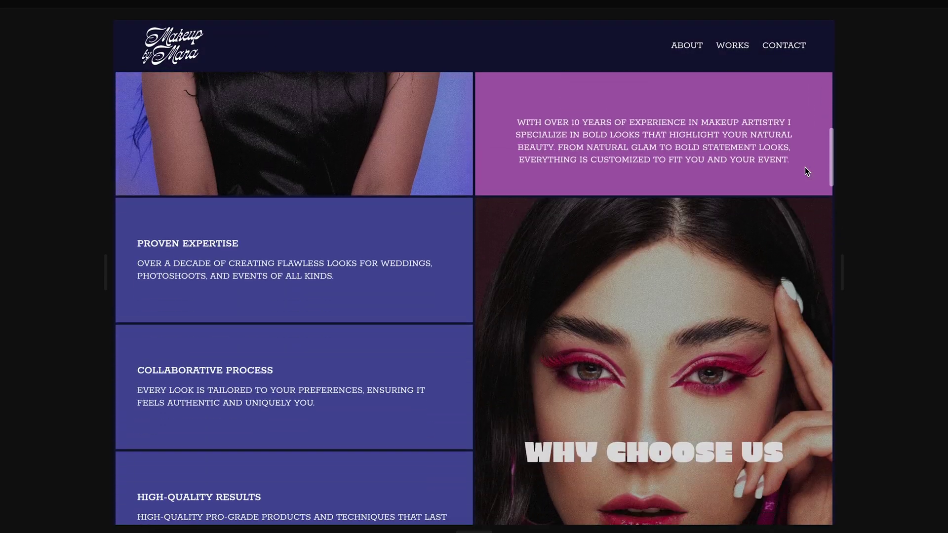
{"action": "scroll", "coordinate": [804, 171], "scroll_direction": "down", "scroll_amount": 2}
{"action": "scroll", "coordinate": [805, 171], "scroll_direction": "down", "scroll_amount": 2}
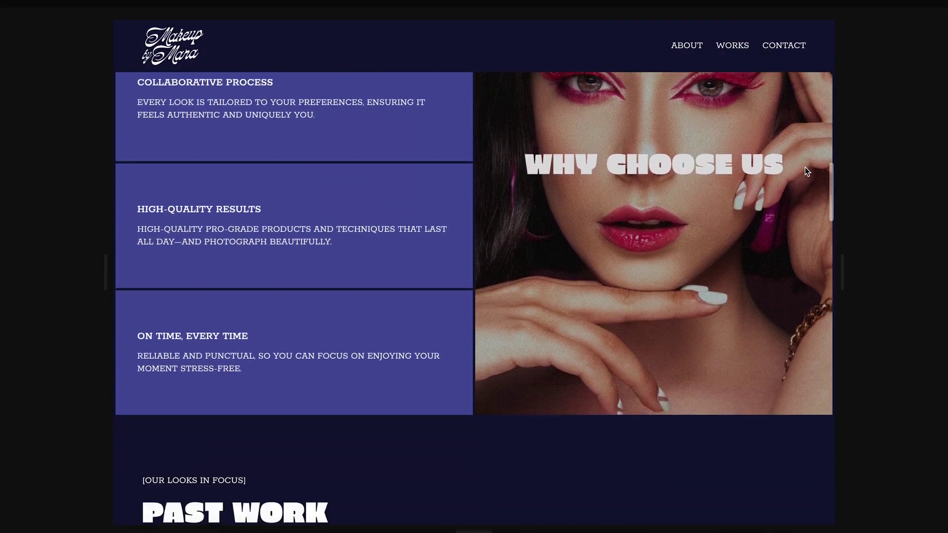
{"action": "scroll", "coordinate": [804, 171], "scroll_direction": "down", "scroll_amount": 1}
{"action": "scroll", "coordinate": [805, 171], "scroll_direction": "down", "scroll_amount": 1}
{"action": "scroll", "coordinate": [805, 172], "scroll_direction": "down", "scroll_amount": 1}
{"action": "scroll", "coordinate": [806, 171], "scroll_direction": "down", "scroll_amount": 1}
{"action": "scroll", "coordinate": [806, 171], "scroll_direction": "down", "scroll_amount": 2}
{"action": "scroll", "coordinate": [805, 172], "scroll_direction": "down", "scroll_amount": 1}
{"action": "scroll", "coordinate": [807, 171], "scroll_direction": "down", "scroll_amount": 2}
{"action": "scroll", "coordinate": [804, 171], "scroll_direction": "down", "scroll_amount": 1}
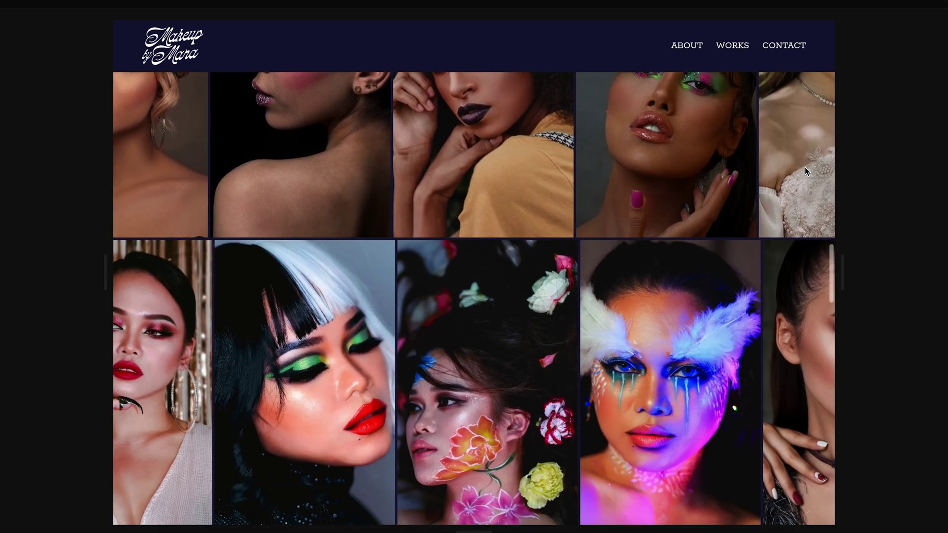
{"action": "scroll", "coordinate": [804, 171], "scroll_direction": "down", "scroll_amount": 2}
{"action": "scroll", "coordinate": [805, 171], "scroll_direction": "down", "scroll_amount": 1}
{"action": "scroll", "coordinate": [804, 171], "scroll_direction": "down", "scroll_amount": 2}
{"action": "scroll", "coordinate": [806, 171], "scroll_direction": "down", "scroll_amount": 1}
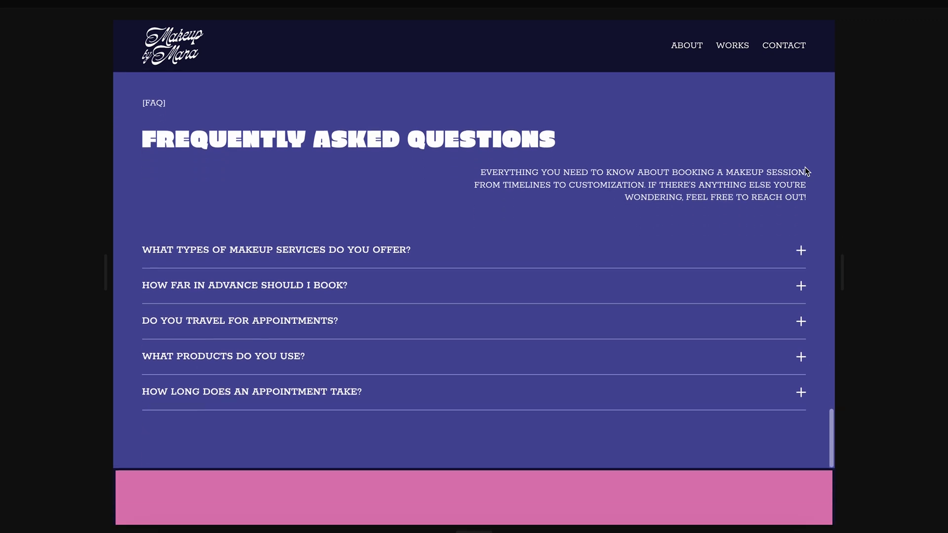
{"action": "scroll", "coordinate": [806, 171], "scroll_direction": "down", "scroll_amount": 1}
{"action": "scroll", "coordinate": [806, 171], "scroll_direction": "down", "scroll_amount": 2}
{"action": "scroll", "coordinate": [805, 171], "scroll_direction": "down", "scroll_amount": 1}
{"action": "scroll", "coordinate": [806, 171], "scroll_direction": "down", "scroll_amount": 1}
{"action": "scroll", "coordinate": [805, 171], "scroll_direction": "down", "scroll_amount": 1}
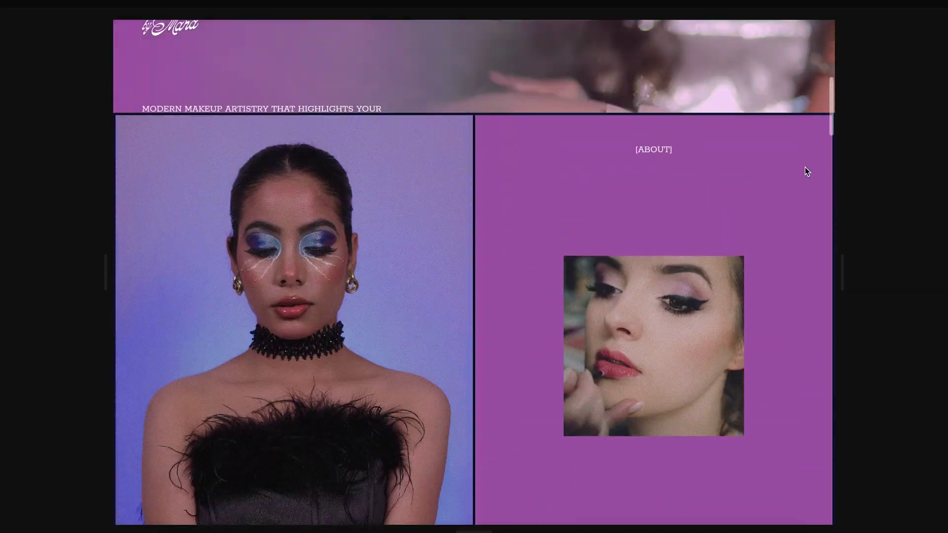
{"action": "scroll", "coordinate": [806, 171], "scroll_direction": "up", "scroll_amount": 3}
{"action": "scroll", "coordinate": [805, 172], "scroll_direction": "up", "scroll_amount": 1}
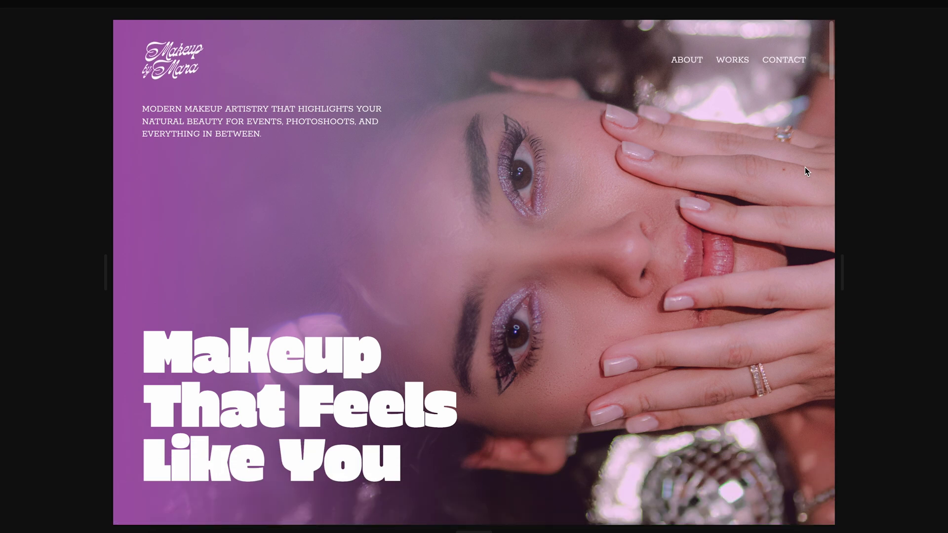
Step: Exit the full-screen site preview and return to the editor
{"action": "key", "text": "Escape"}
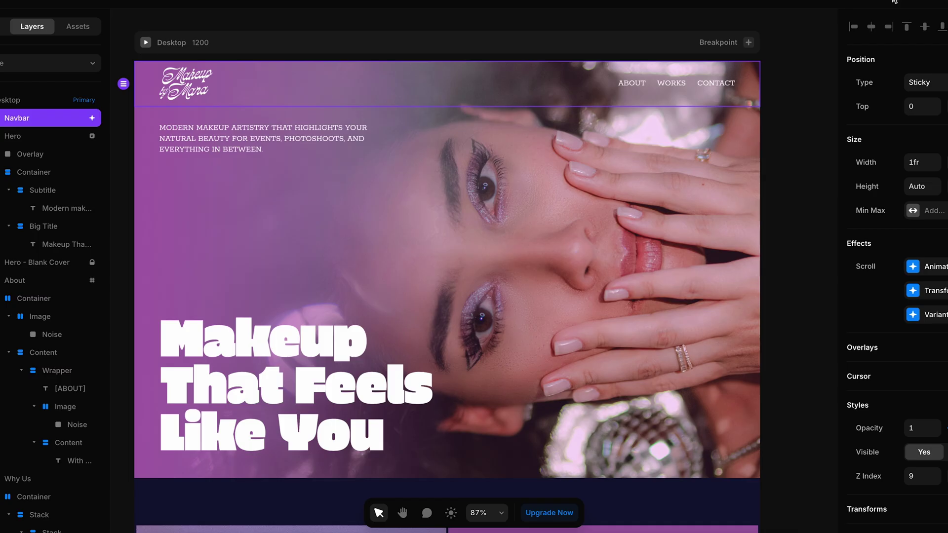